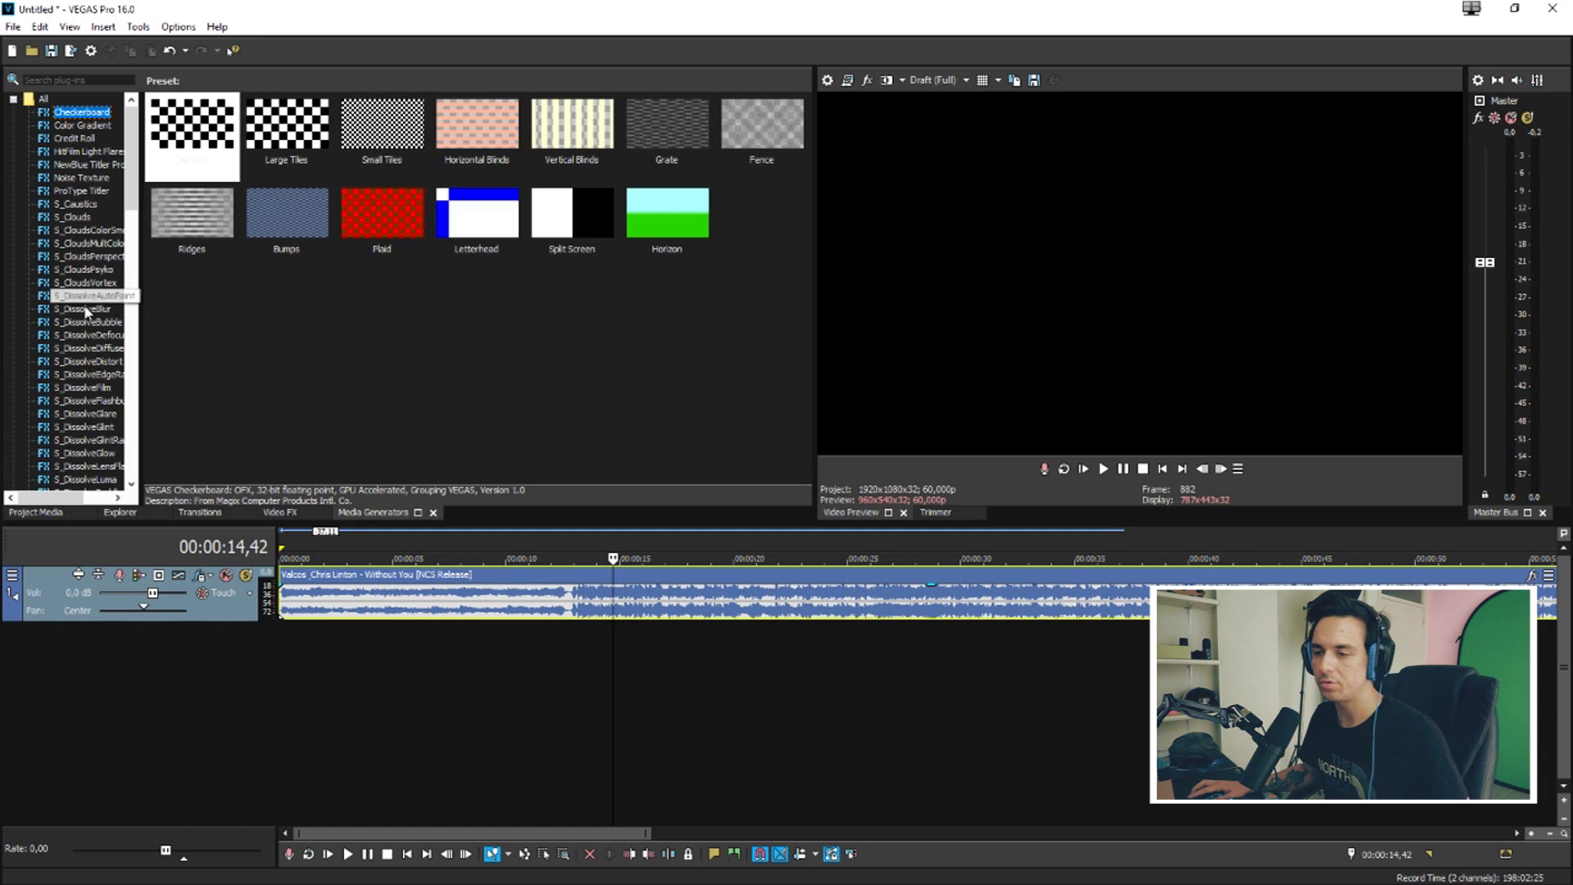
Add a Titles & Text event above the music track at the beat and extend its end by 6,52 seconds.
scroll(85, 311, "down", 20)
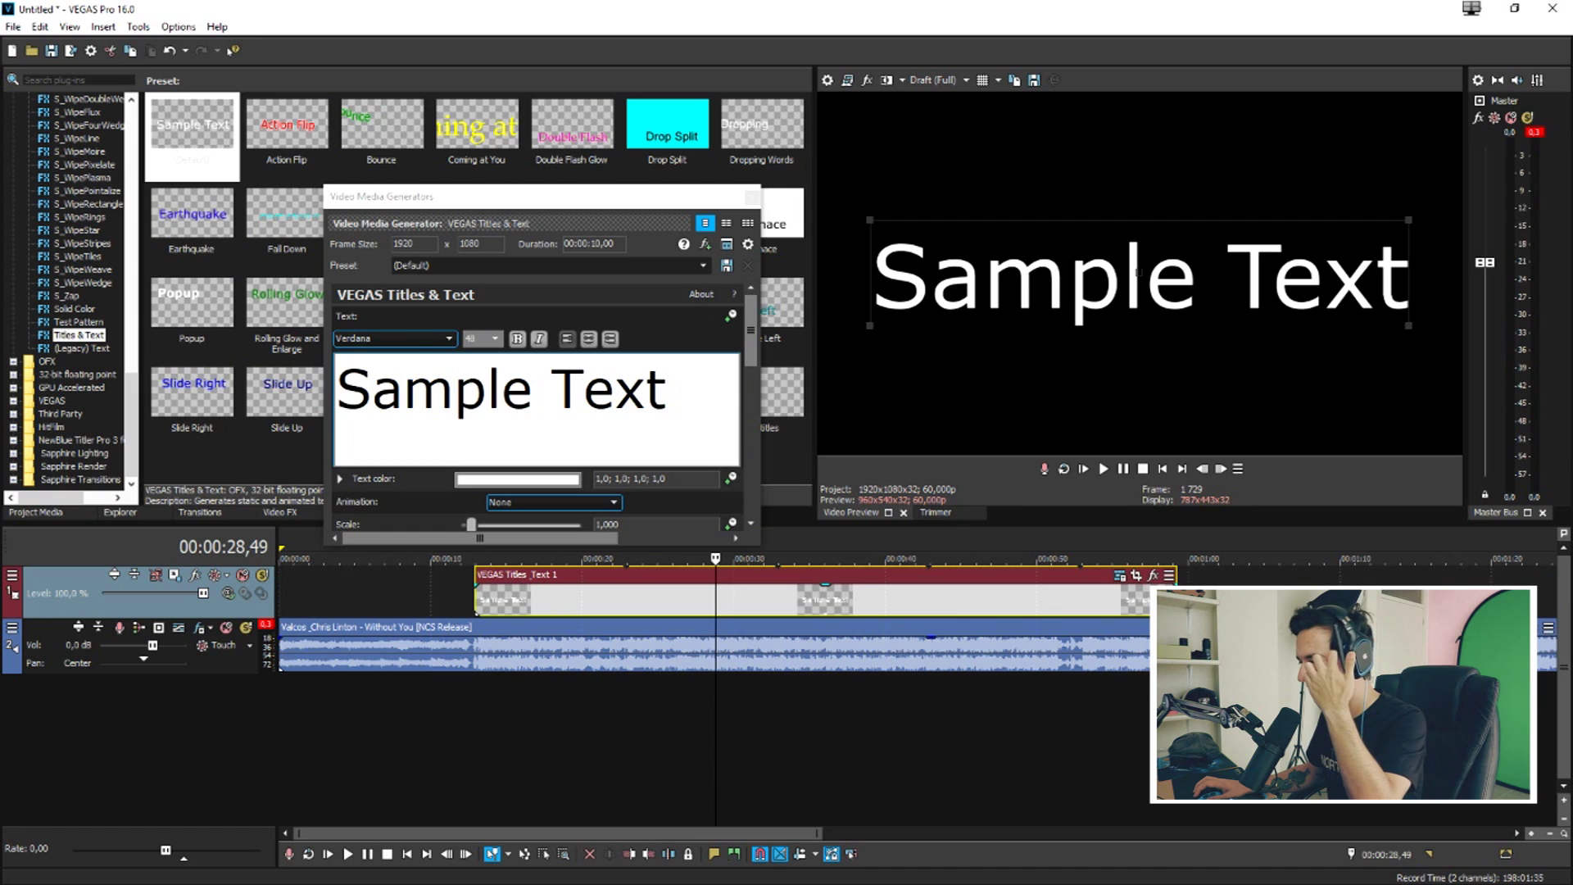
left_click_drag(1174, 602, 1279, 602)
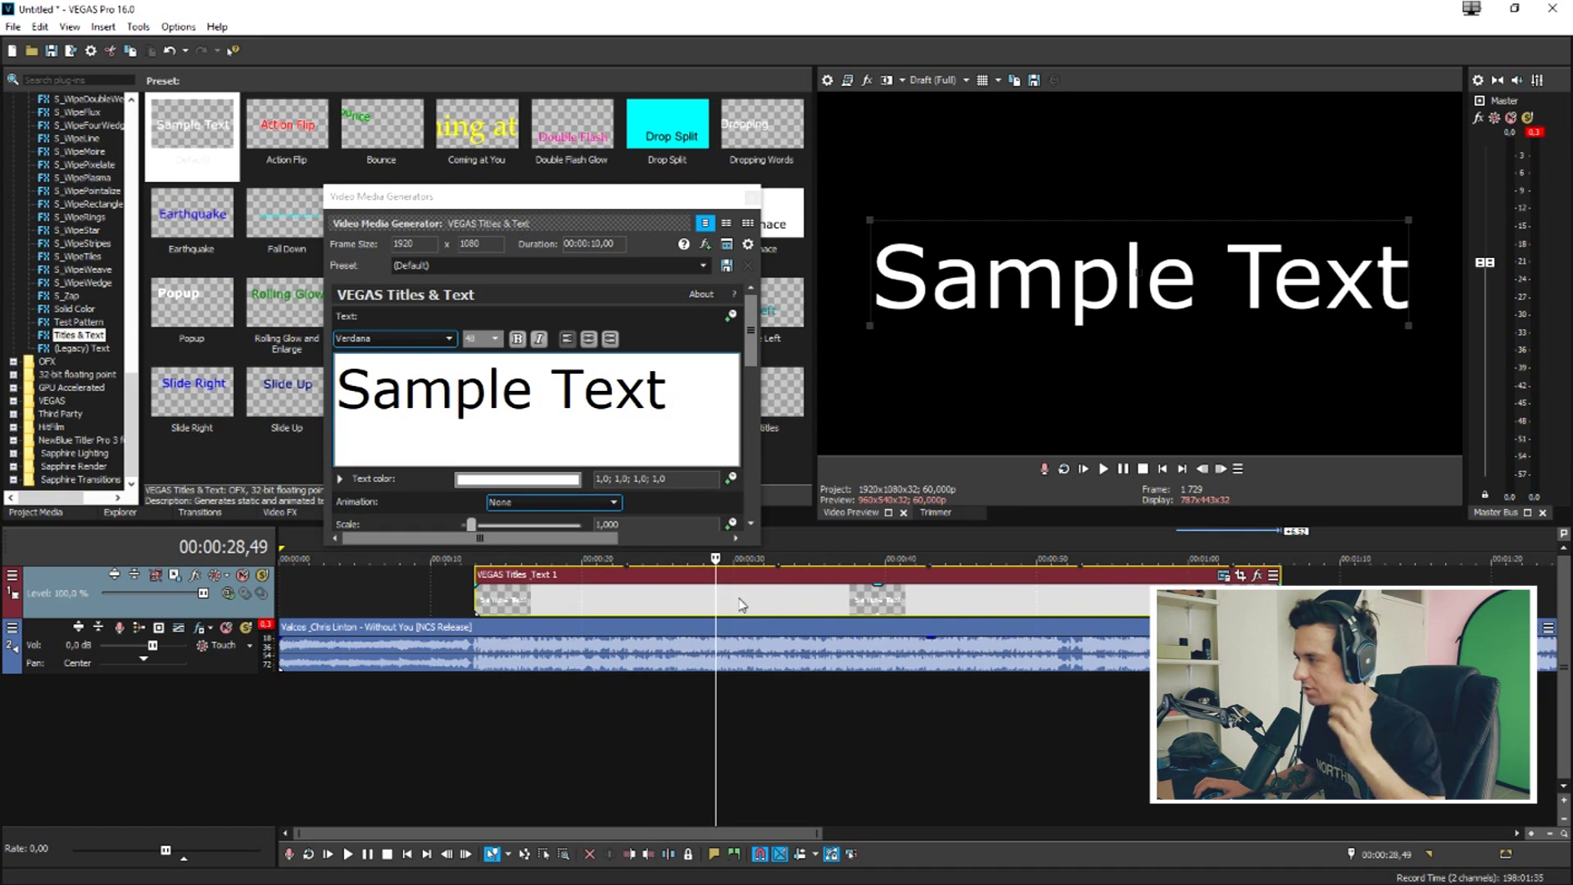
left_click(472, 606)
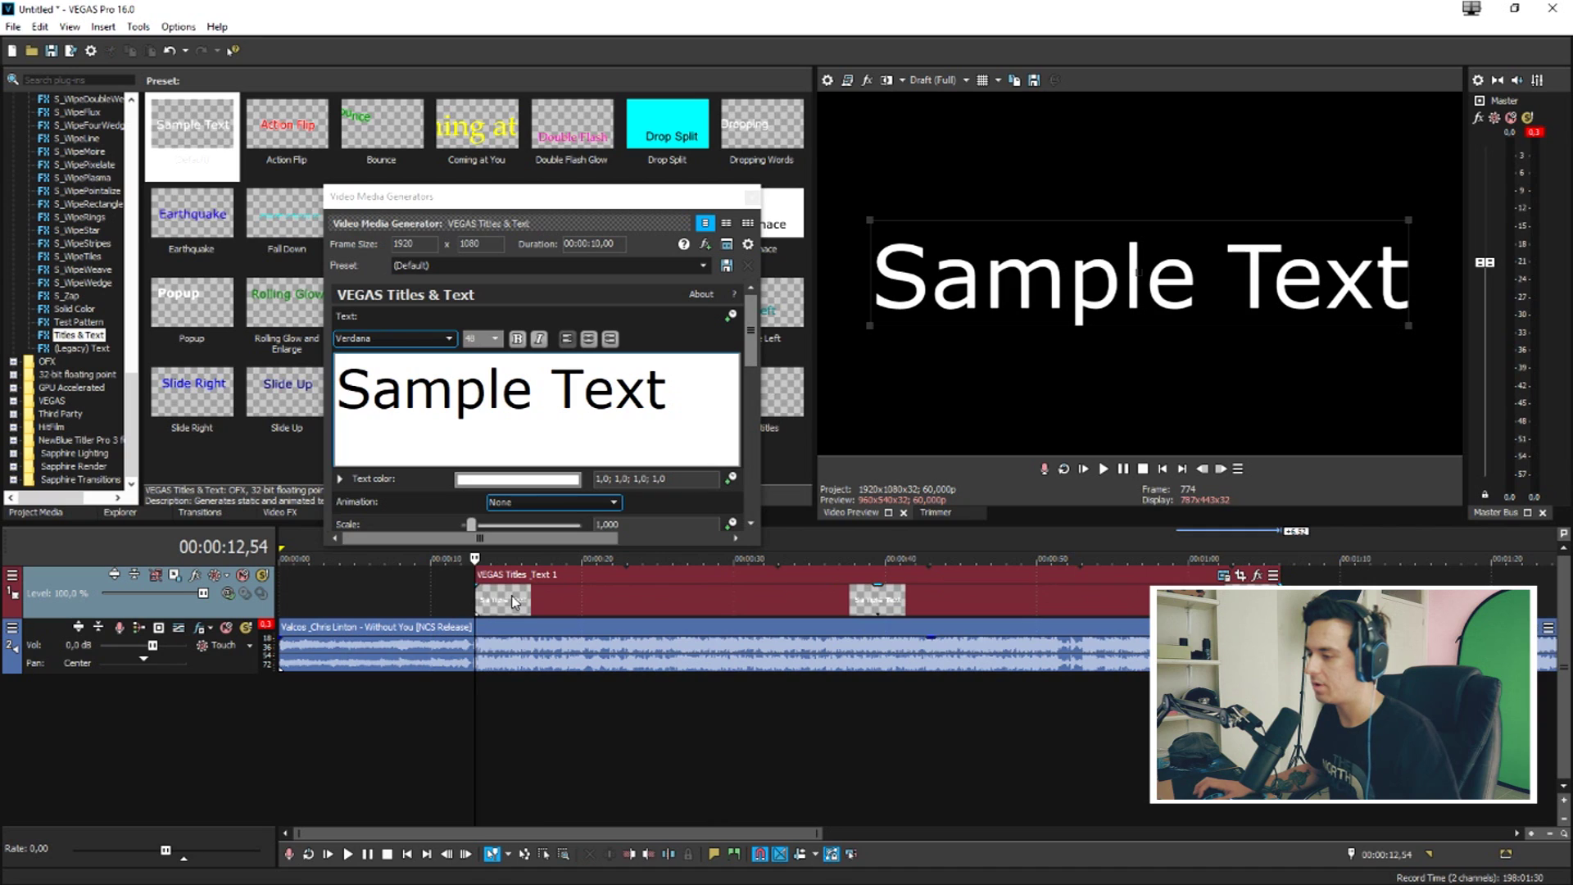
Replace the title's sample text with "How To Create".
left_click(512, 601)
left_click(615, 383)
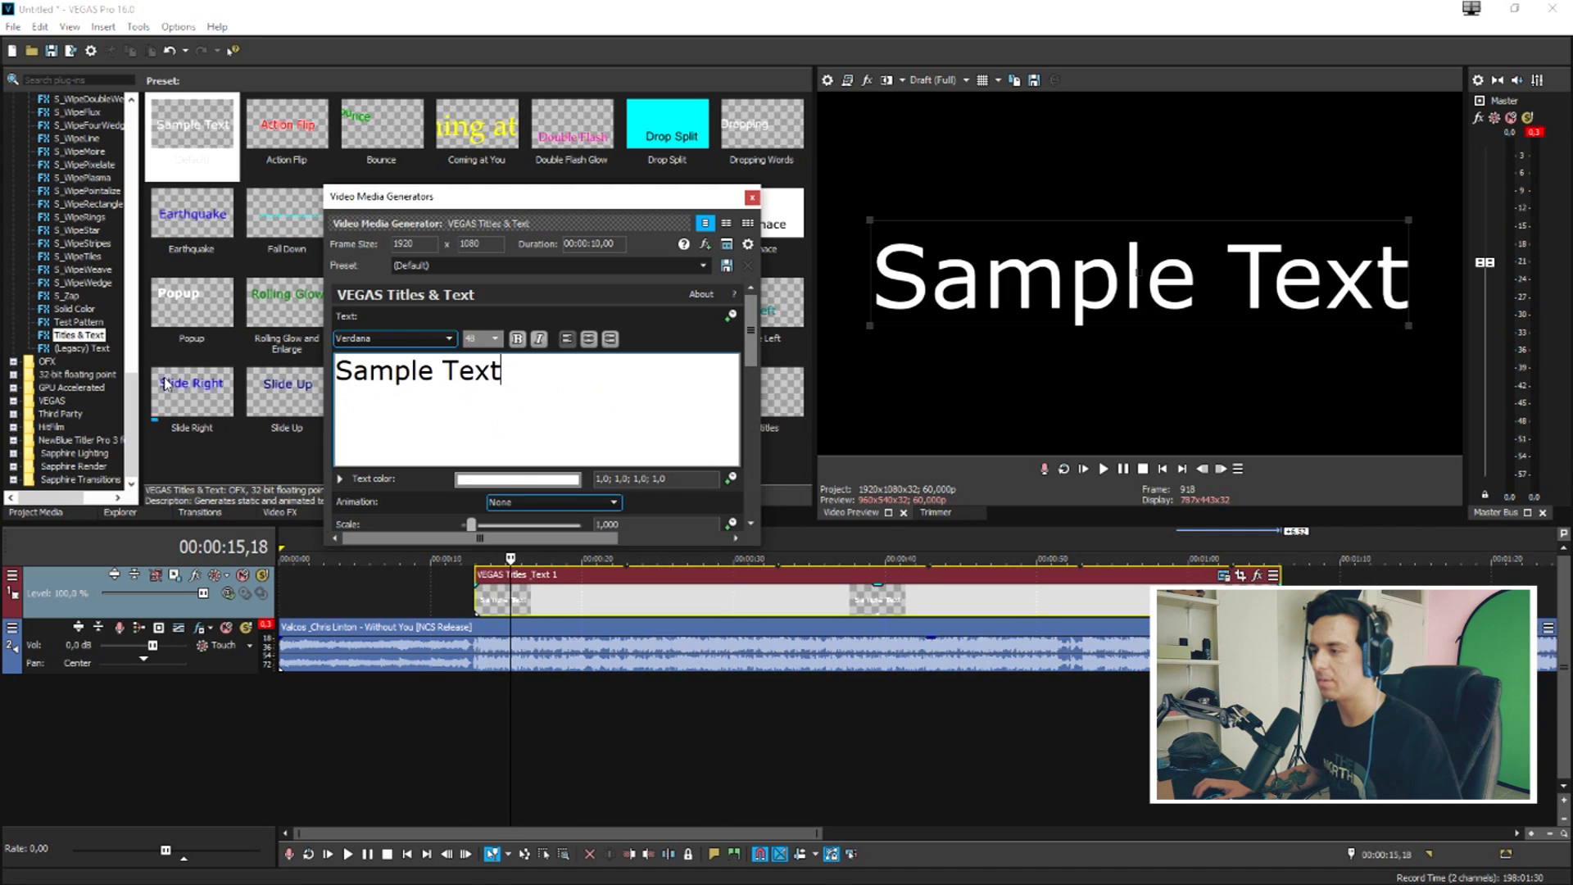
key("ctrl+a")
type("How TO Cr")
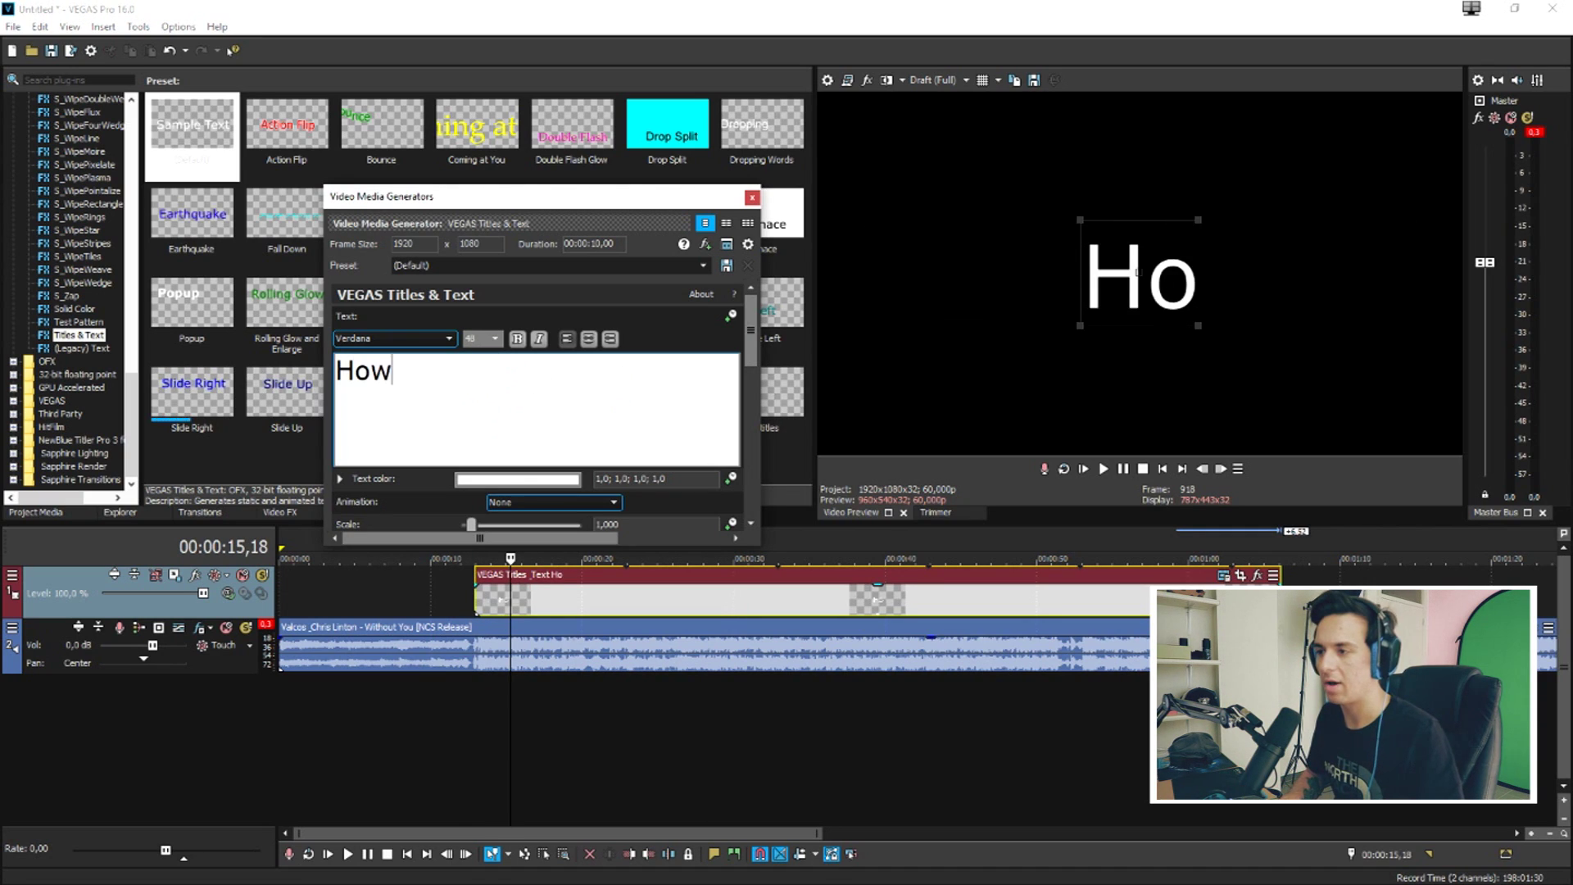
key("BackSpace")
key("BackSpace")
key("BackSpace")
key("BackSpace")
type("o Create")
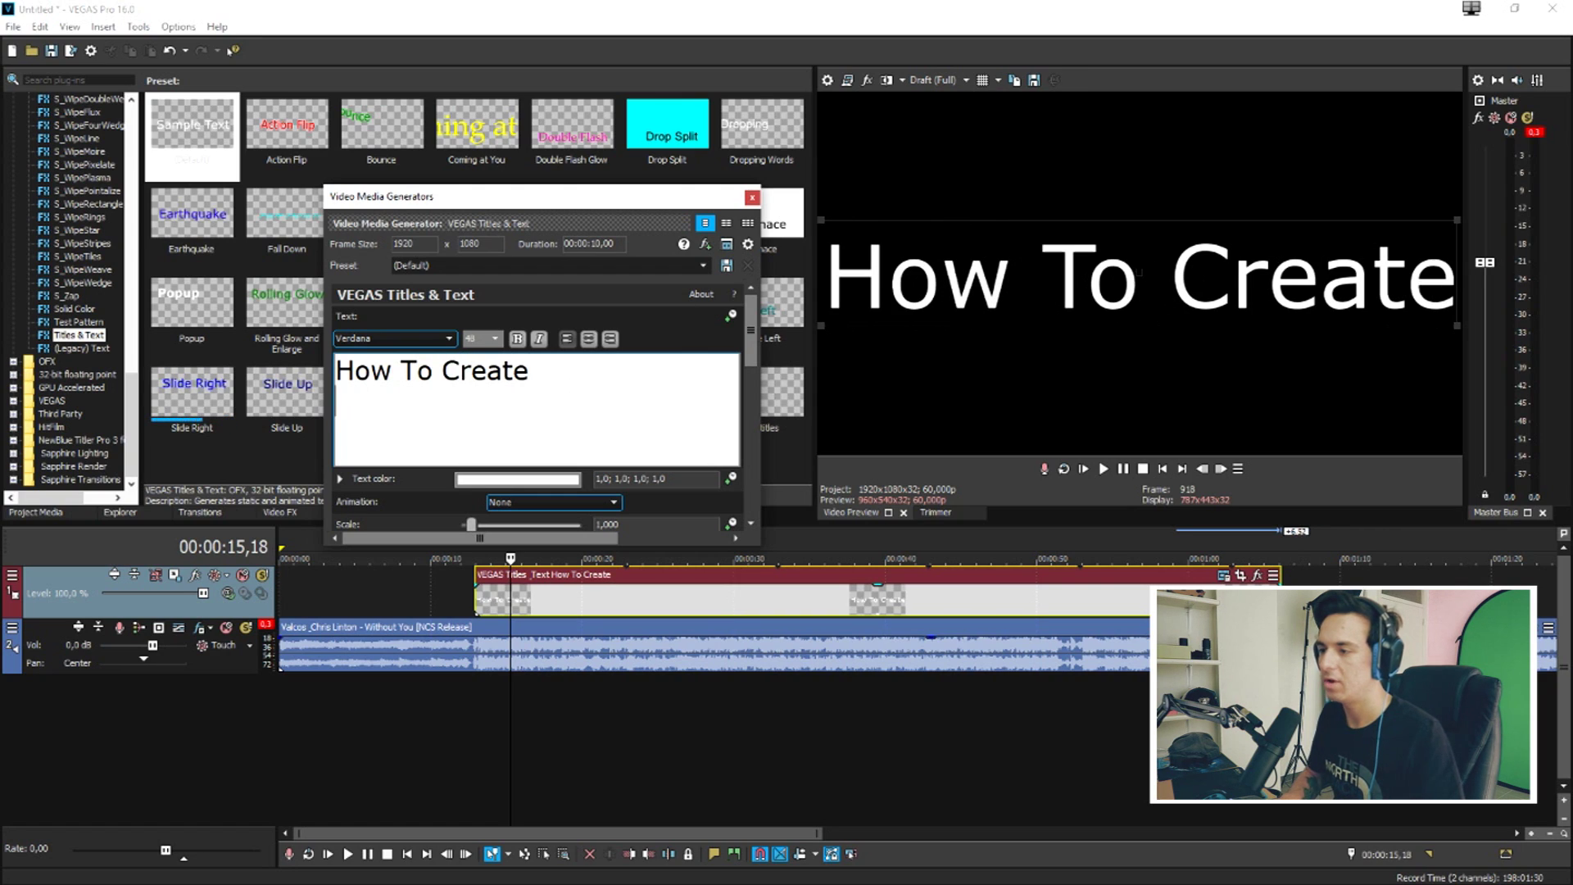
Add the lines "Unique Text", "Animations" and "In Vegas Pro 16" below the first line of the title.
key("Return")
type("Unique")
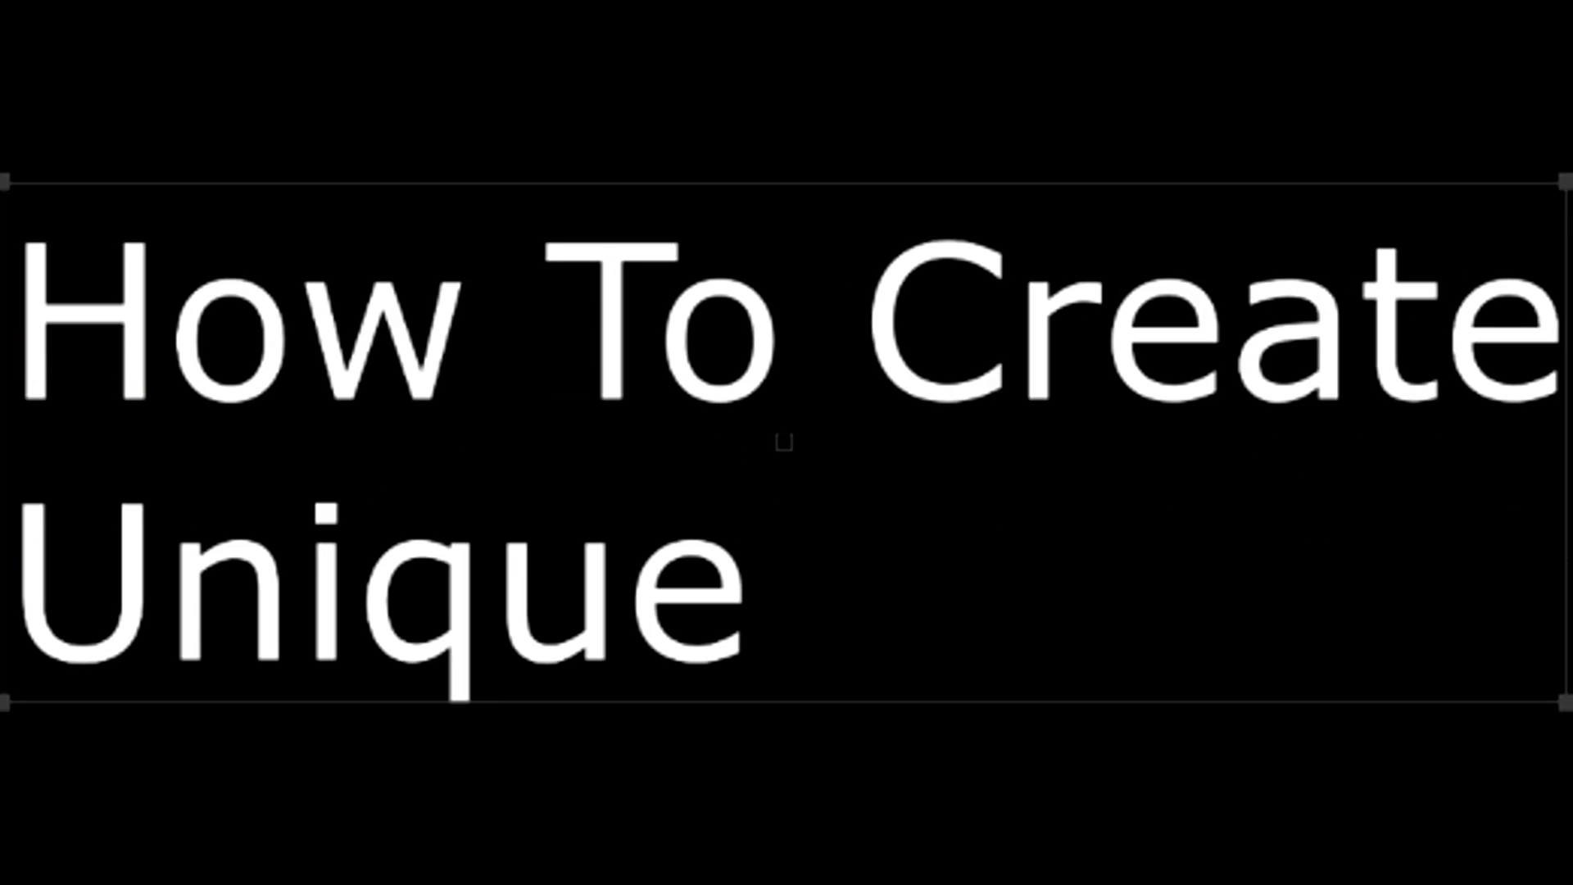
type(" Text")
key("Return")
type("Anim")
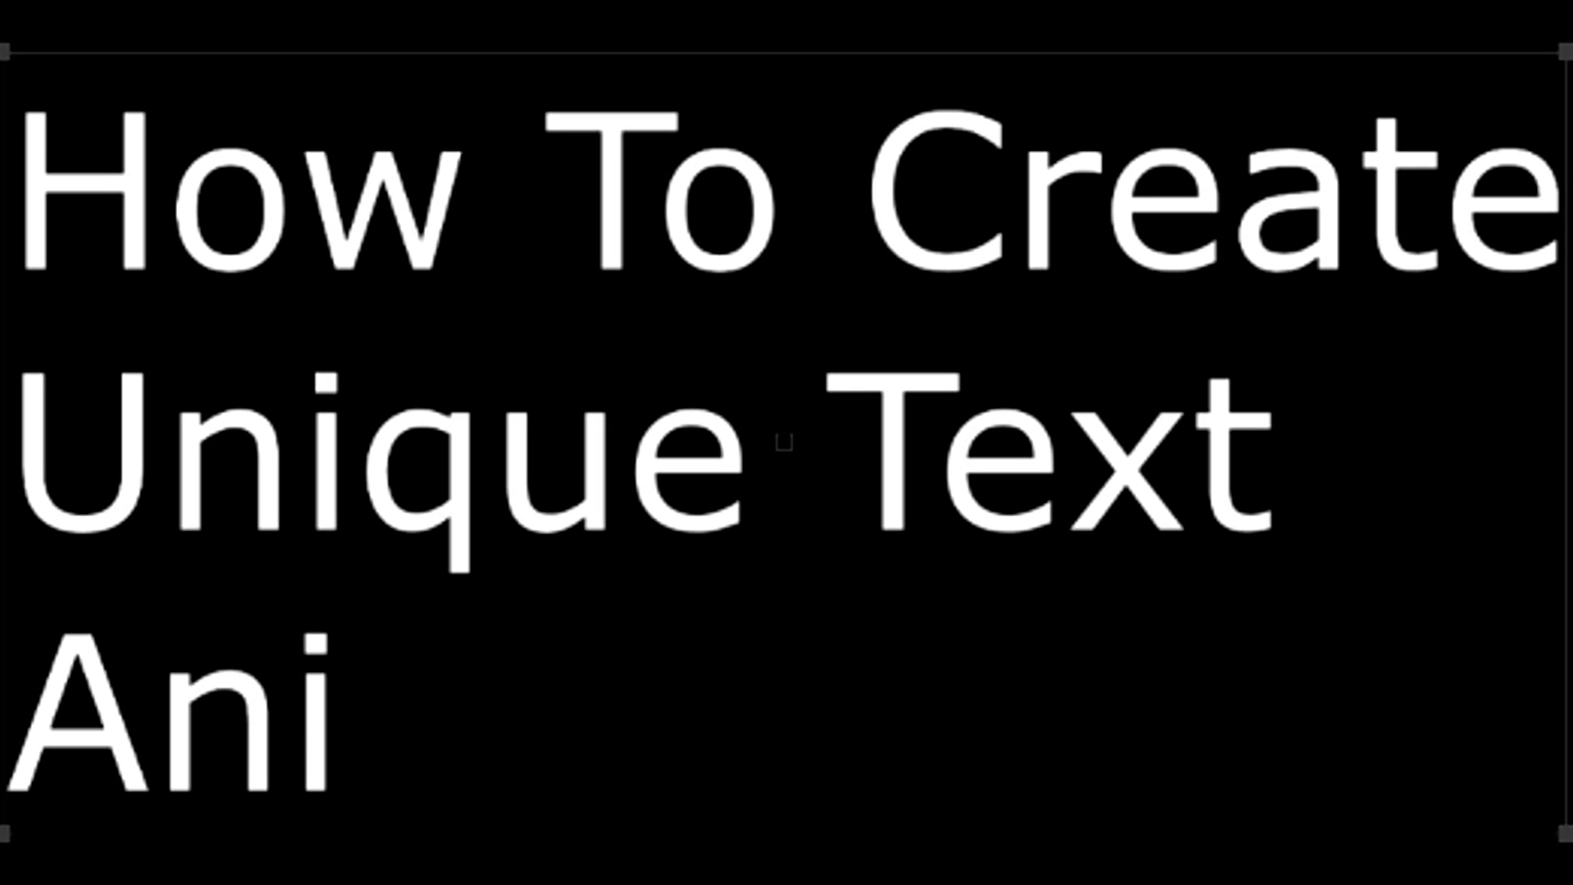
type("ation")
type("s")
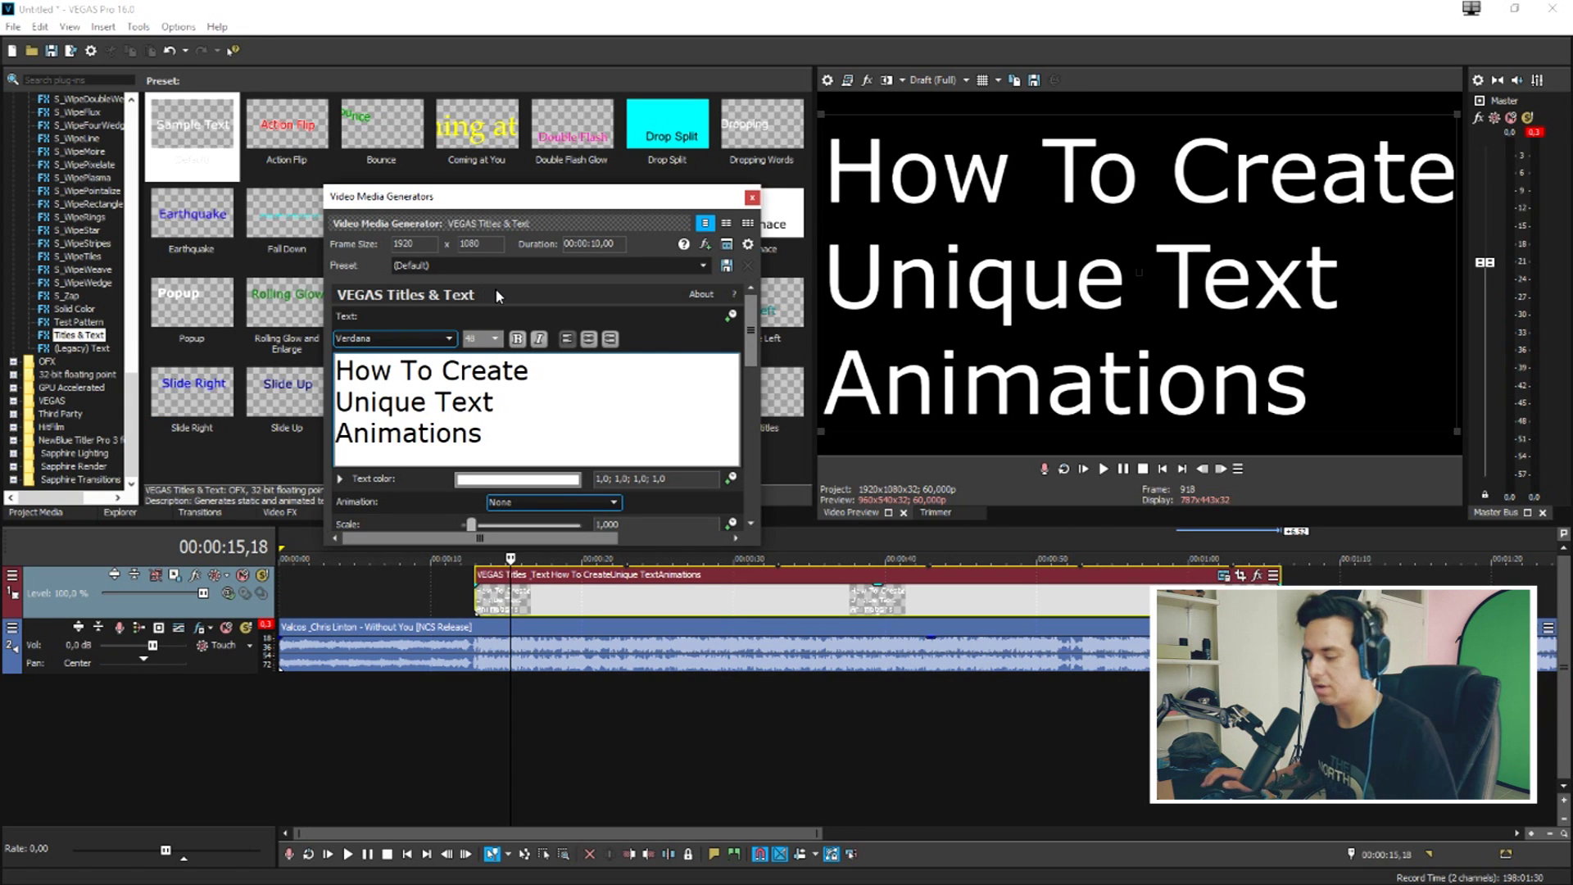
key("Return")
type("In Ve")
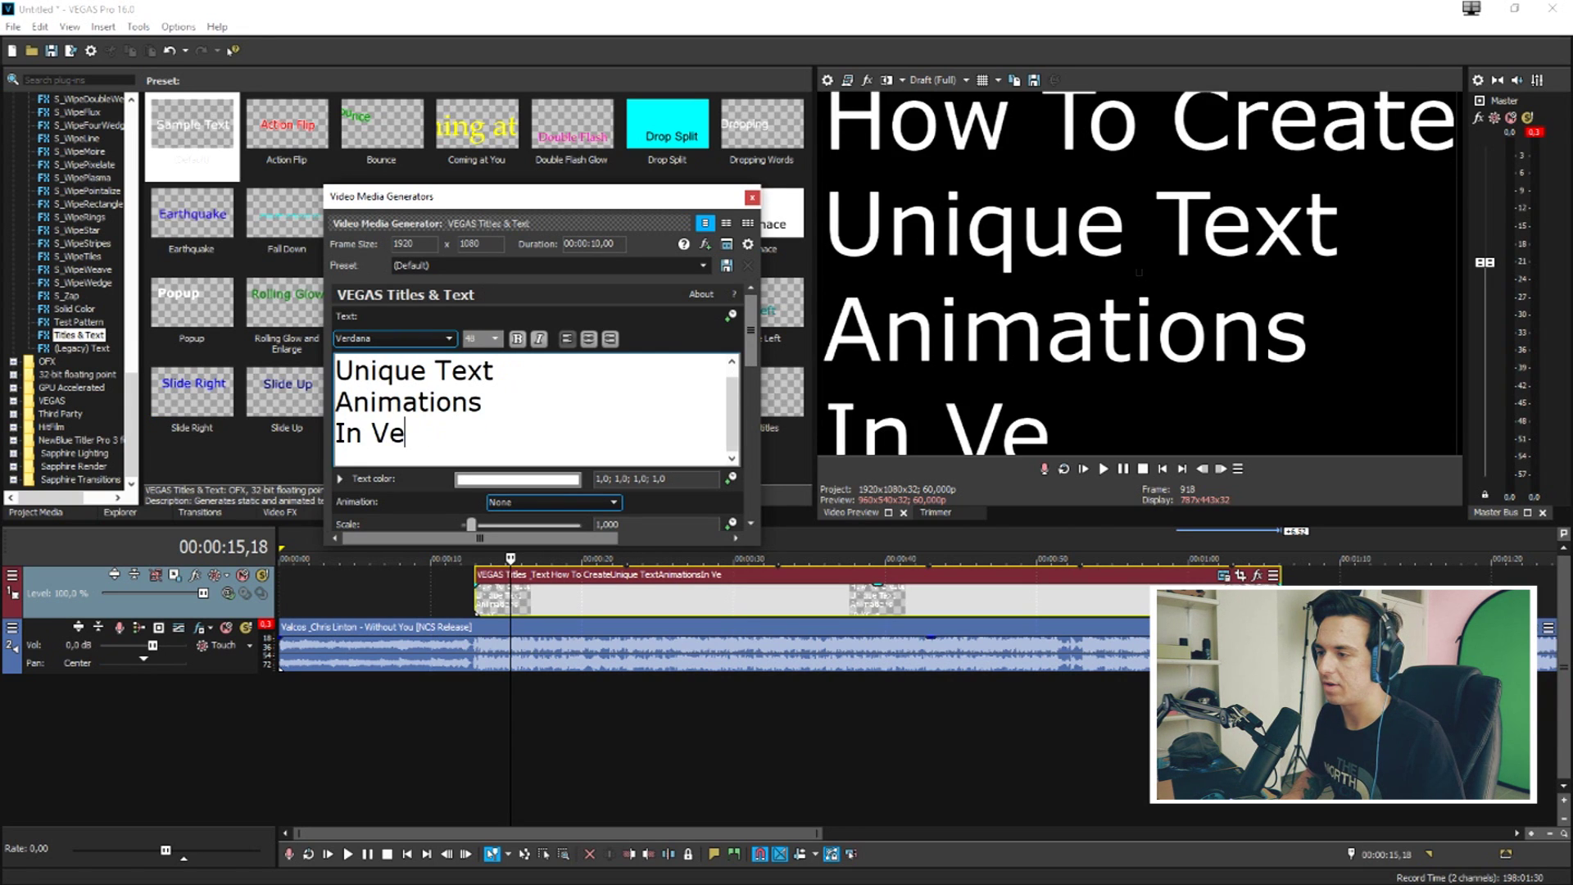
type("gas Pro 16")
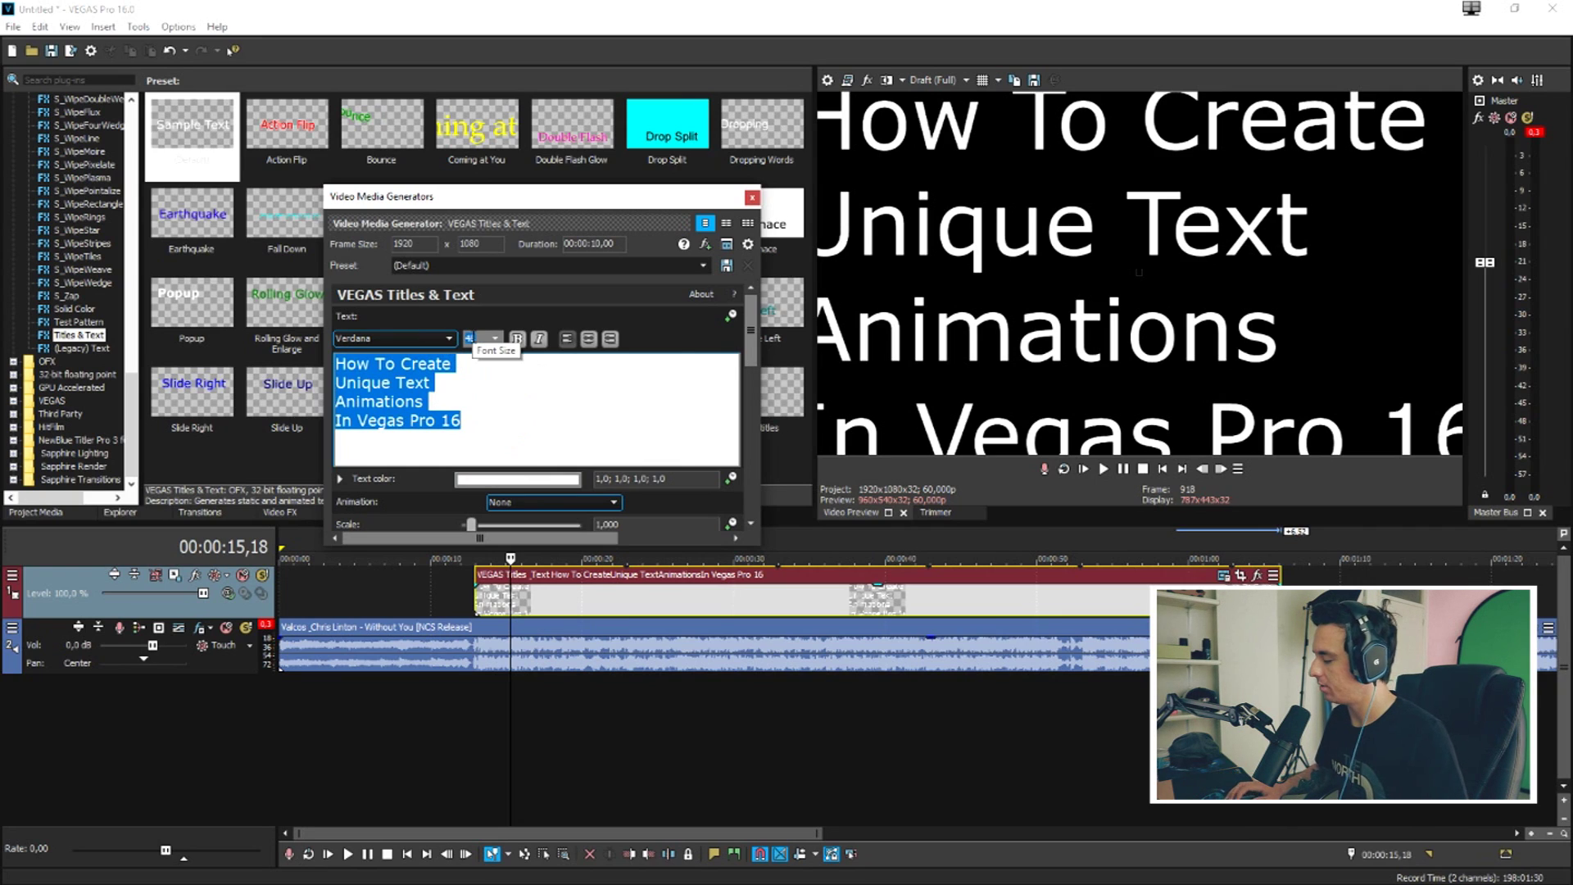
Set all the title text to font size 10 and enlarge it in the preview to a scale of about 2,5.
type("10")
key("Return")
left_click_drag(1065, 319, 982, 360)
Change the title's font to Virgo 01 and enlarge the text to a scale of about 2,78.
key("Down")
key("Down")
key("Down")
key("Down")
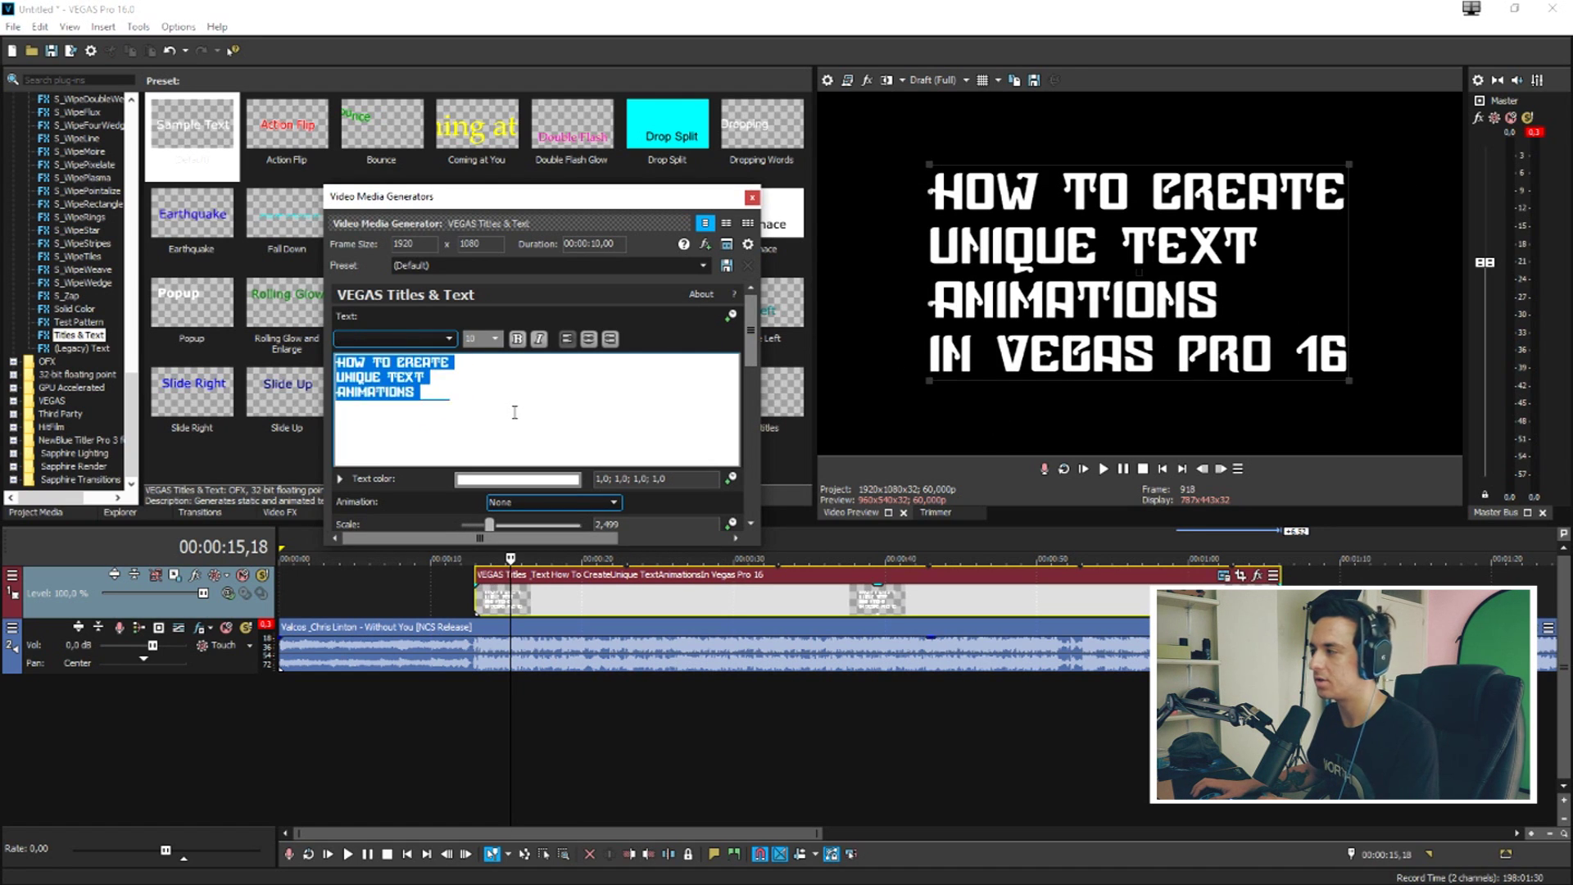
key("Down")
key("Down")
key("Down")
key("Down")
key("Down")
key("Down")
key("Down")
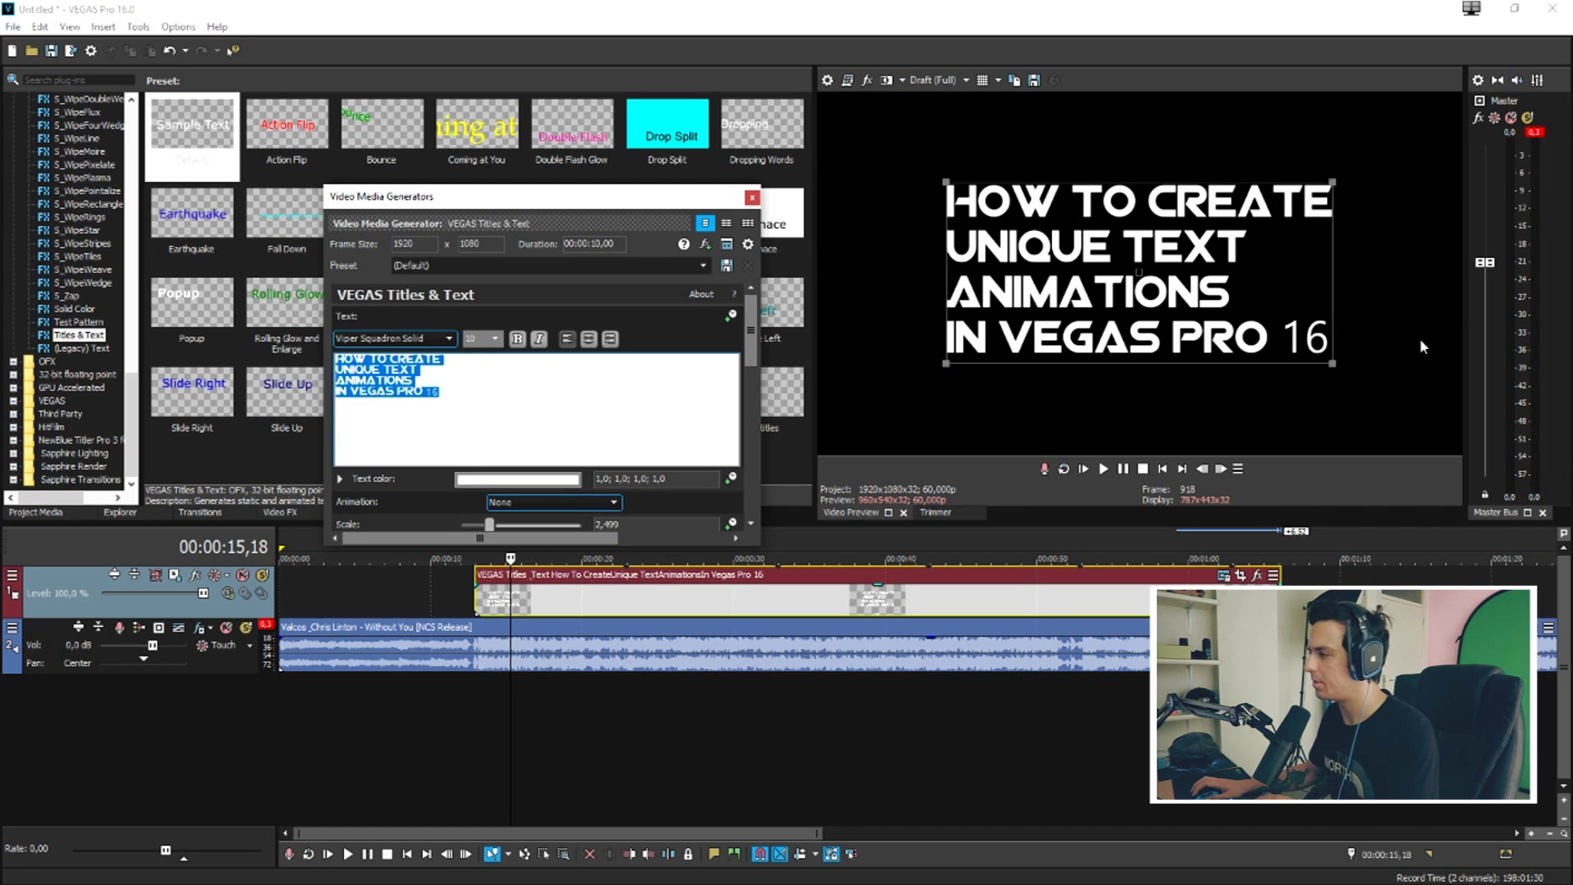
key("Down")
key("Down")
key("Down")
key("Down")
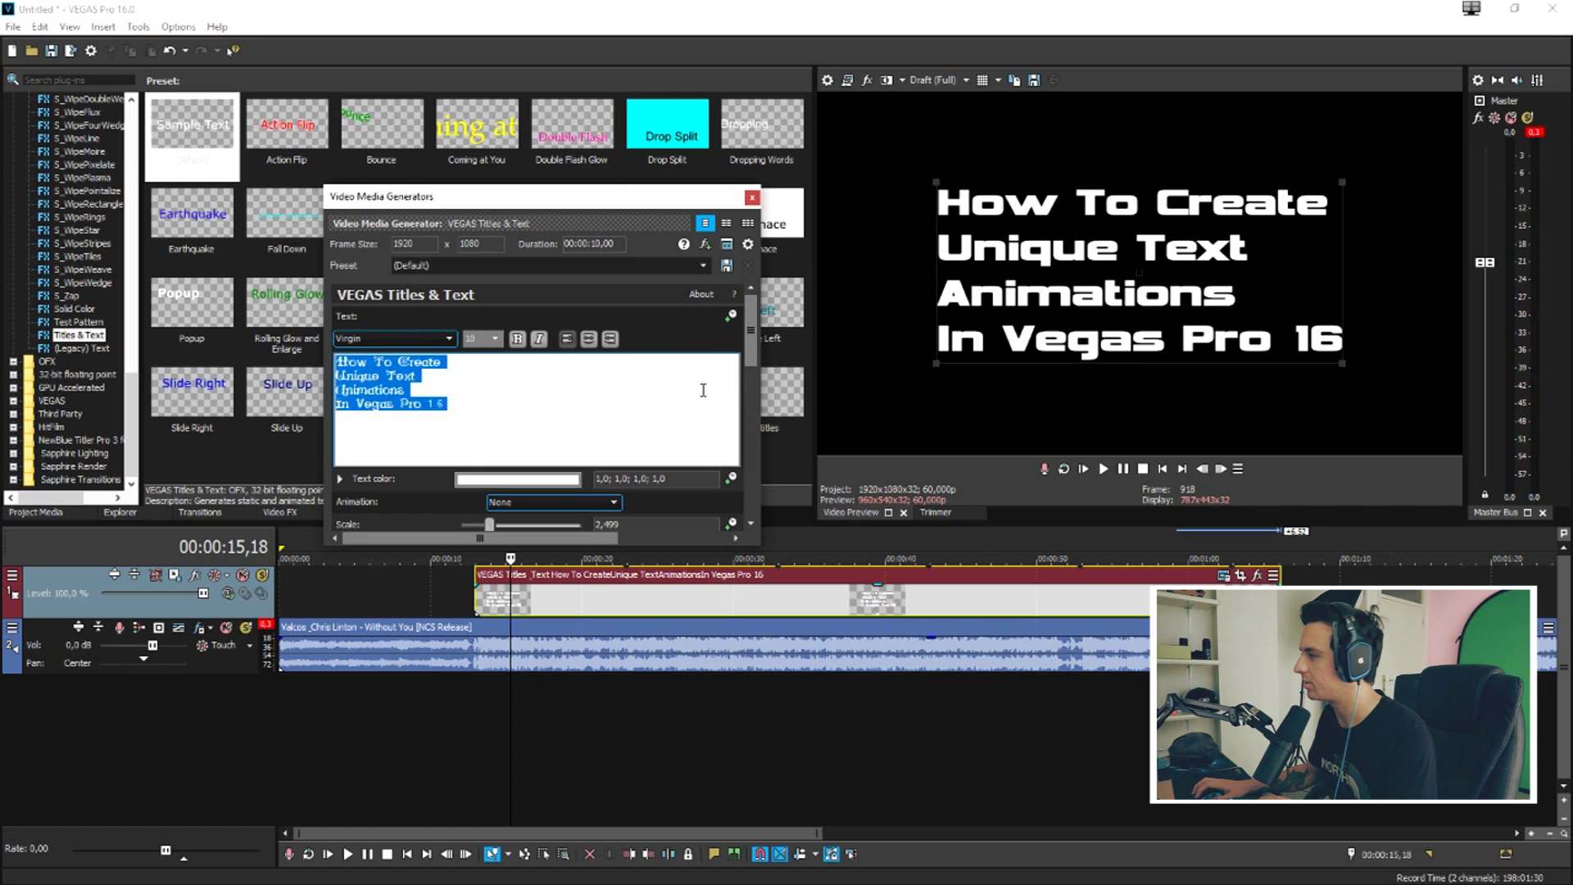
left_click_drag(899, 378, 871, 390)
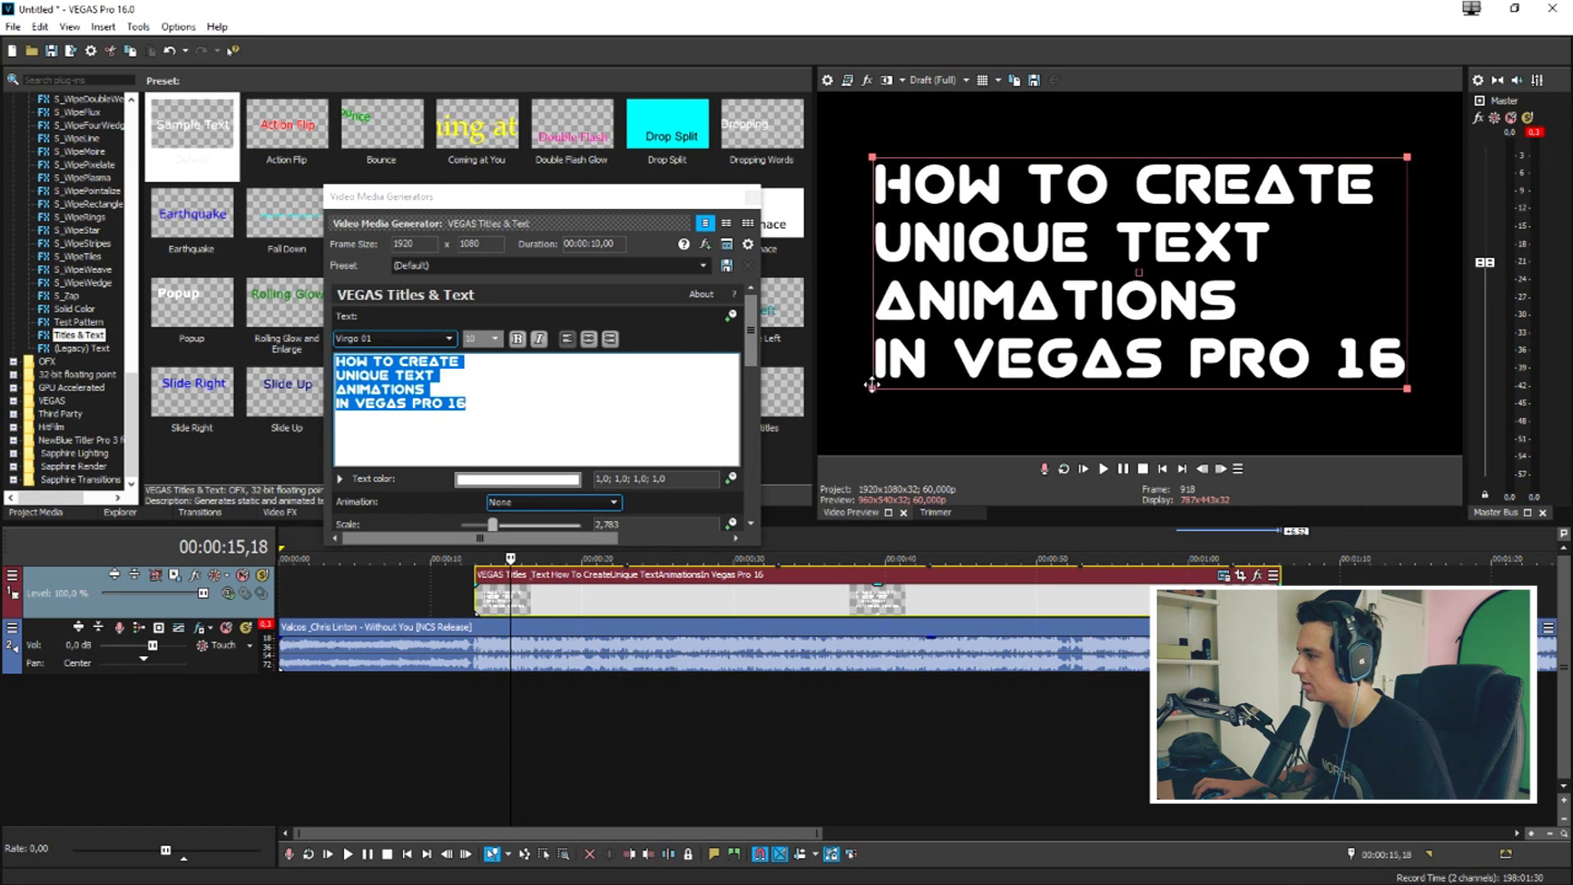
left_click(752, 199)
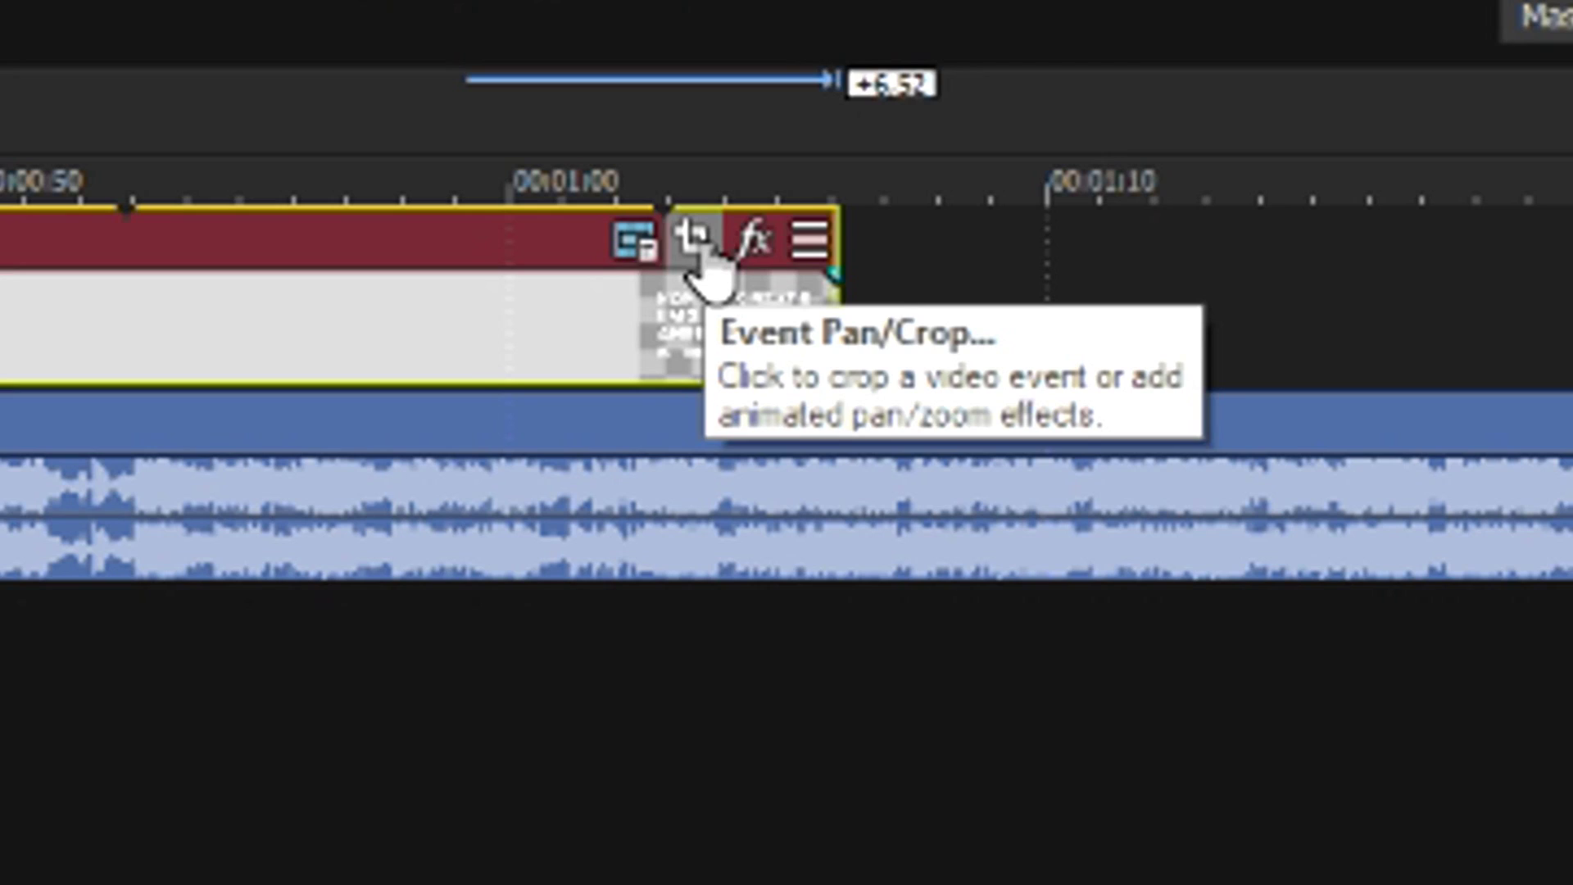
Enable the mask in the title event's Pan/Crop settings and draw a rectangular mask around the word "HOW".
left_click(696, 246)
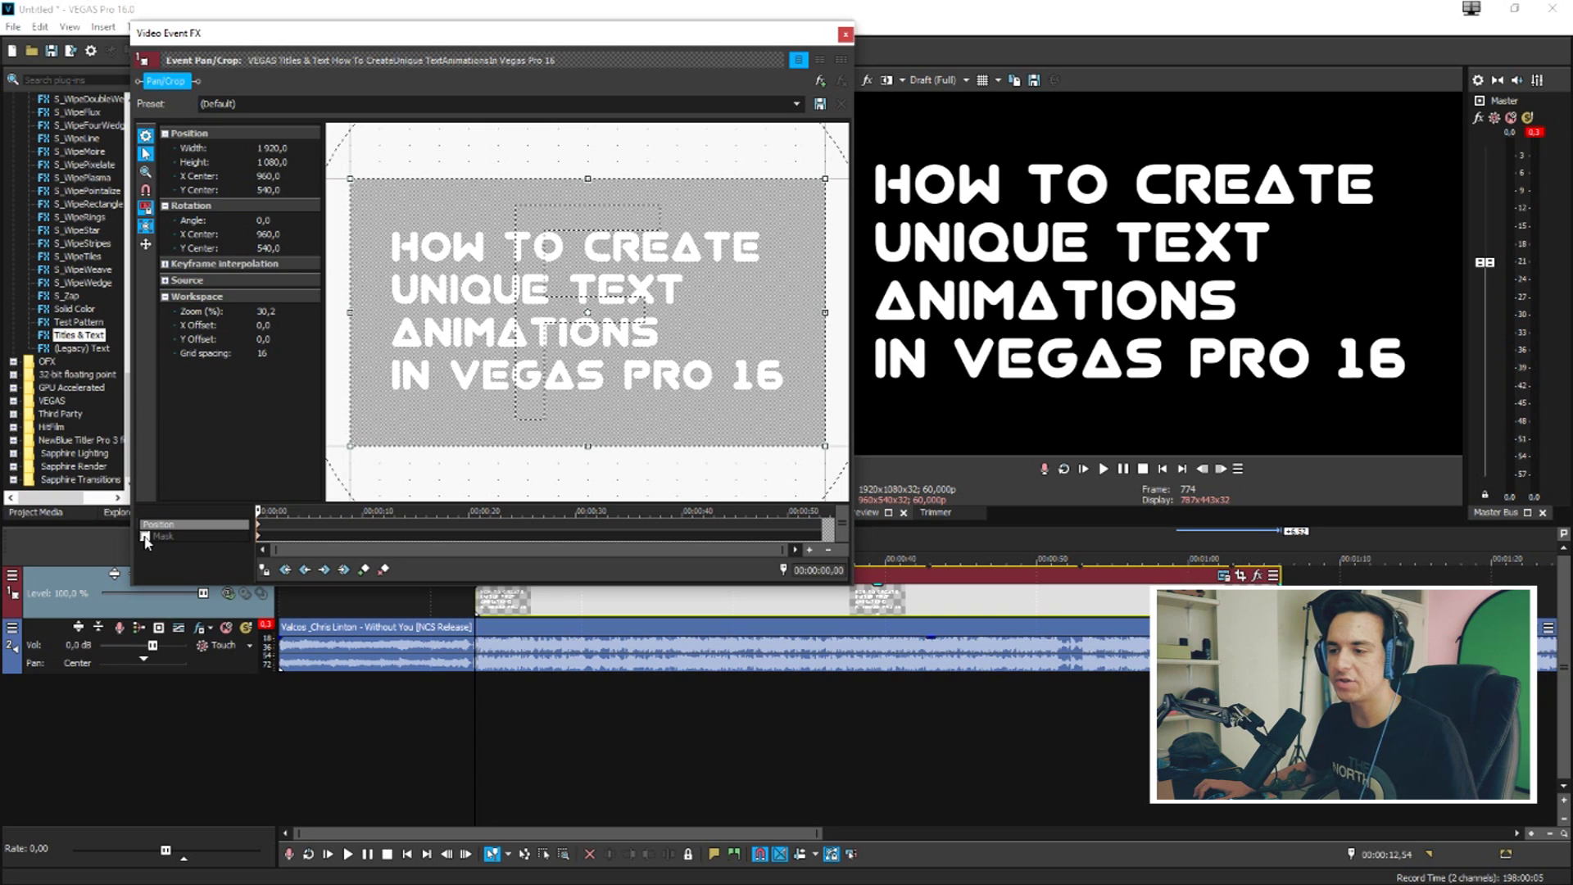
left_click(145, 537)
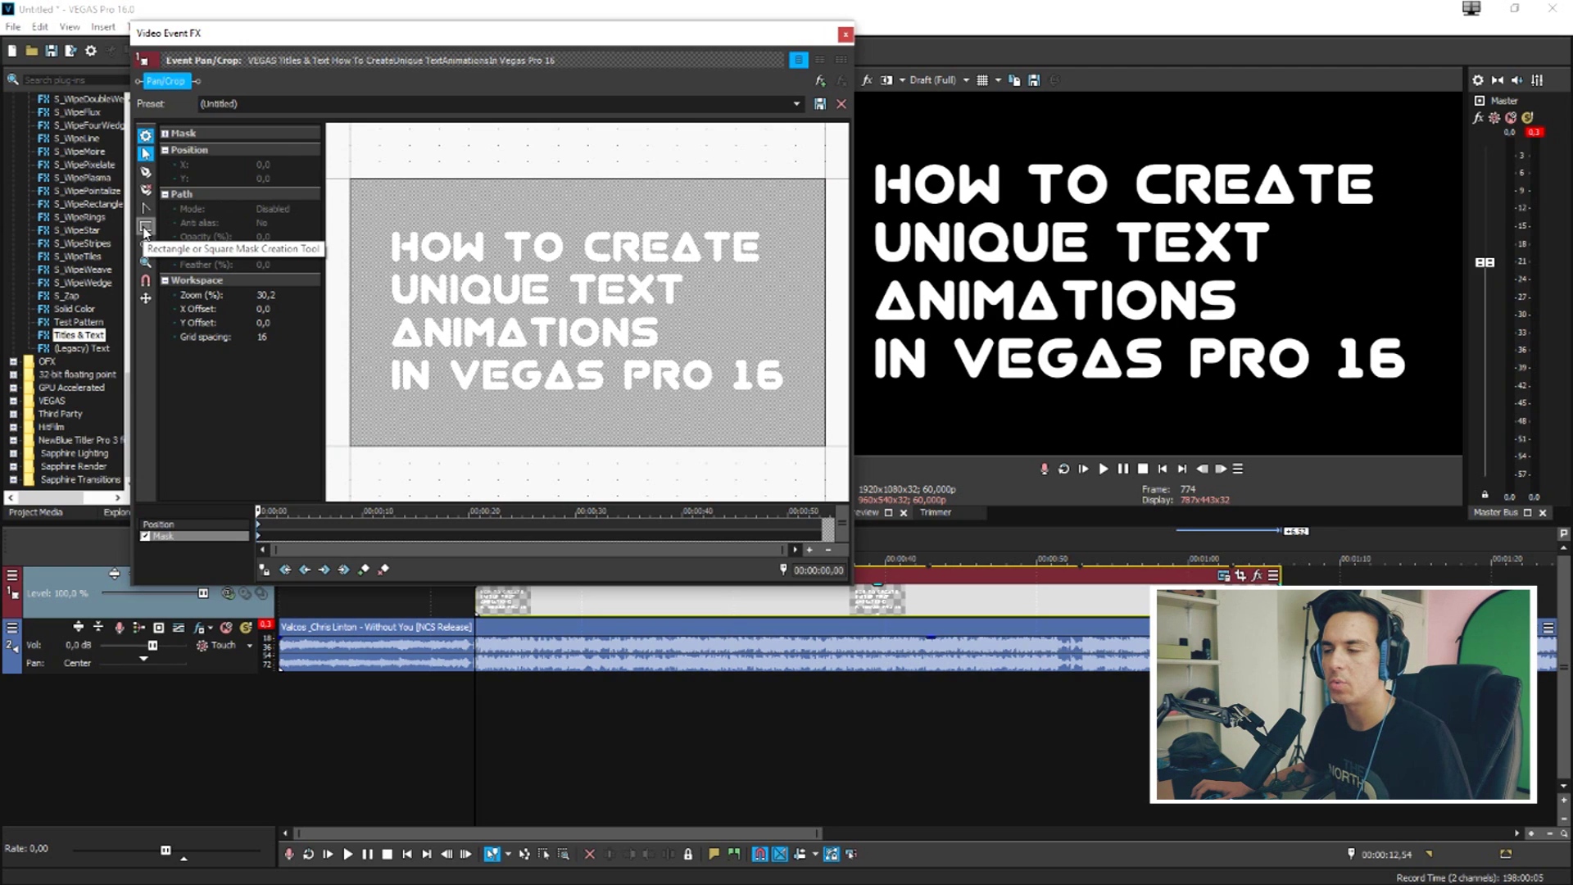
left_click_drag(375, 214, 495, 269)
Move the title event 20 frames later on the timeline so that it starts at 00:00:13,14.
left_click(873, 651)
scroll(874, 651, "up", 3)
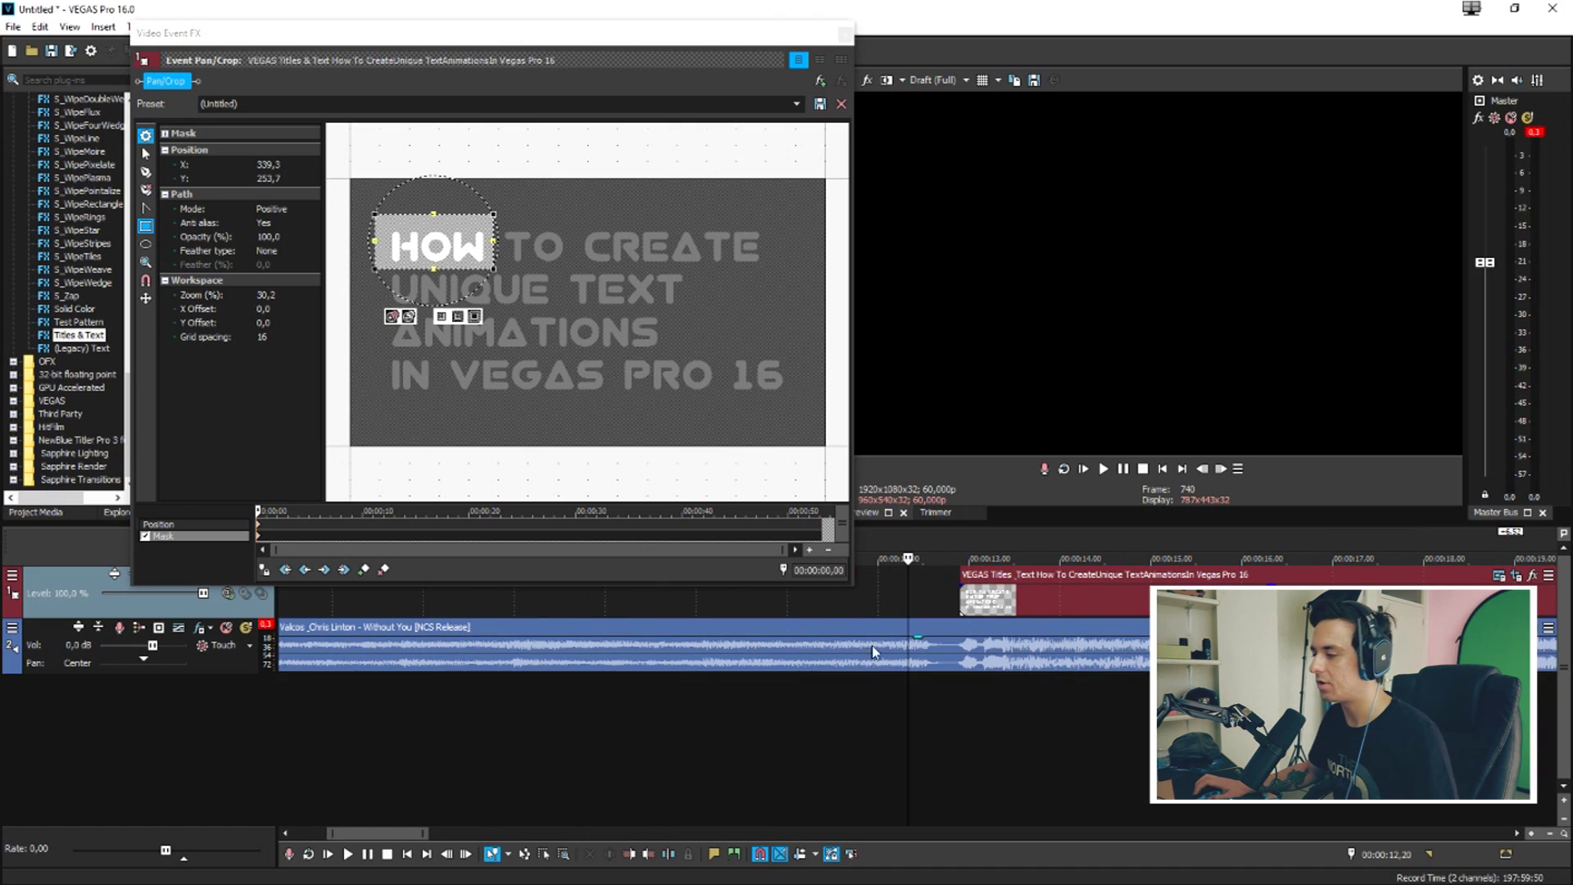
left_click(947, 588)
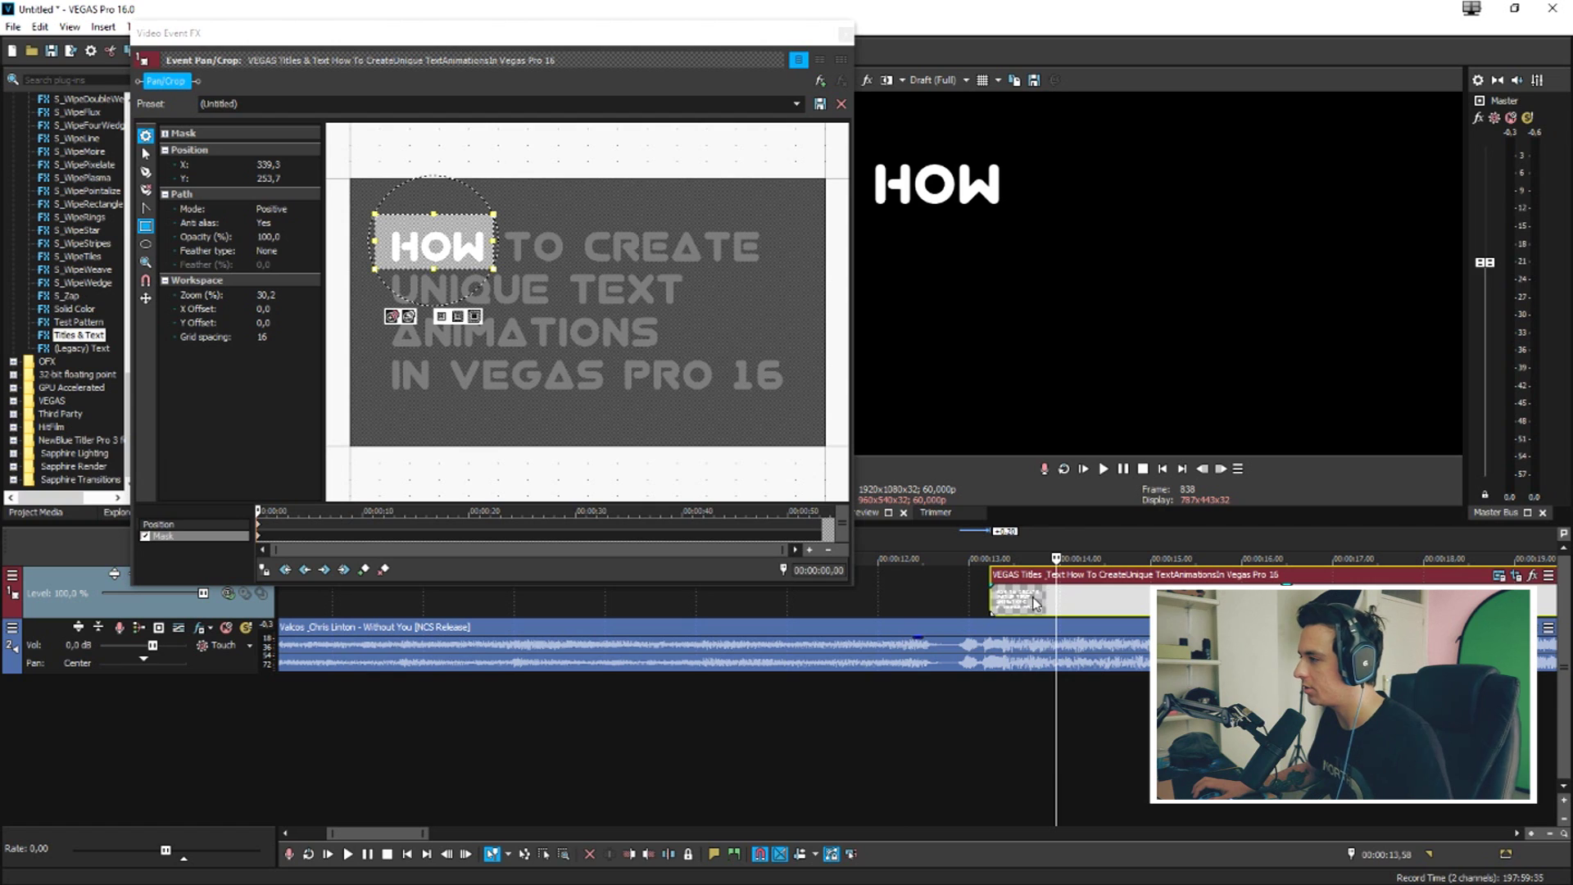
left_click(999, 602)
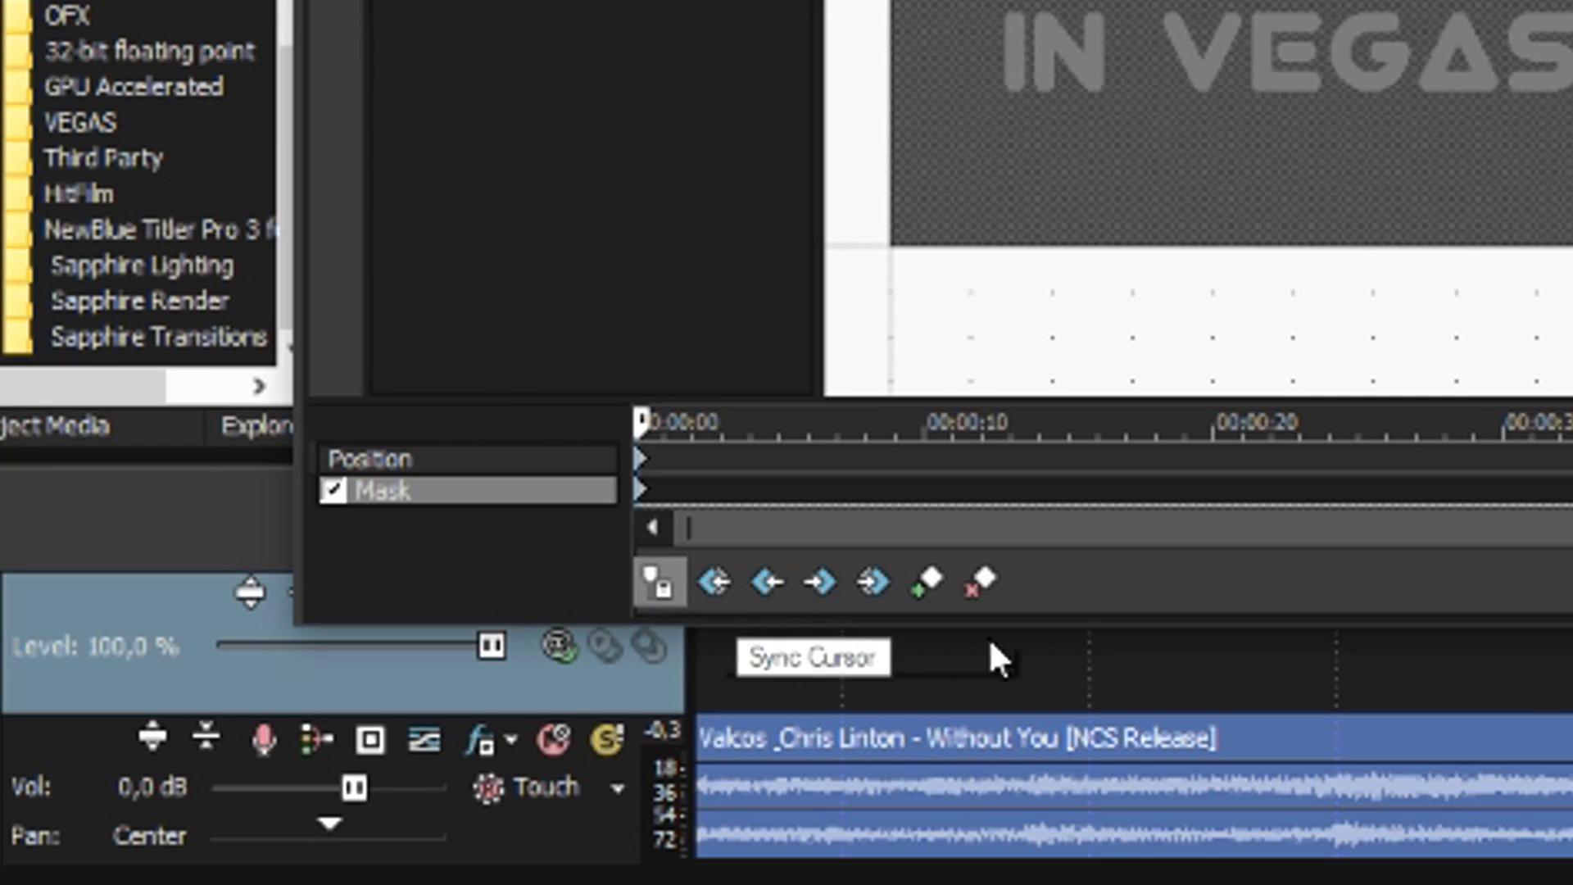
Turn on Sync Cursor and widen the mask at the next beat, 00:00:14,09, to cover "HOW TO".
left_click(263, 569)
scroll(988, 606, "up", 3)
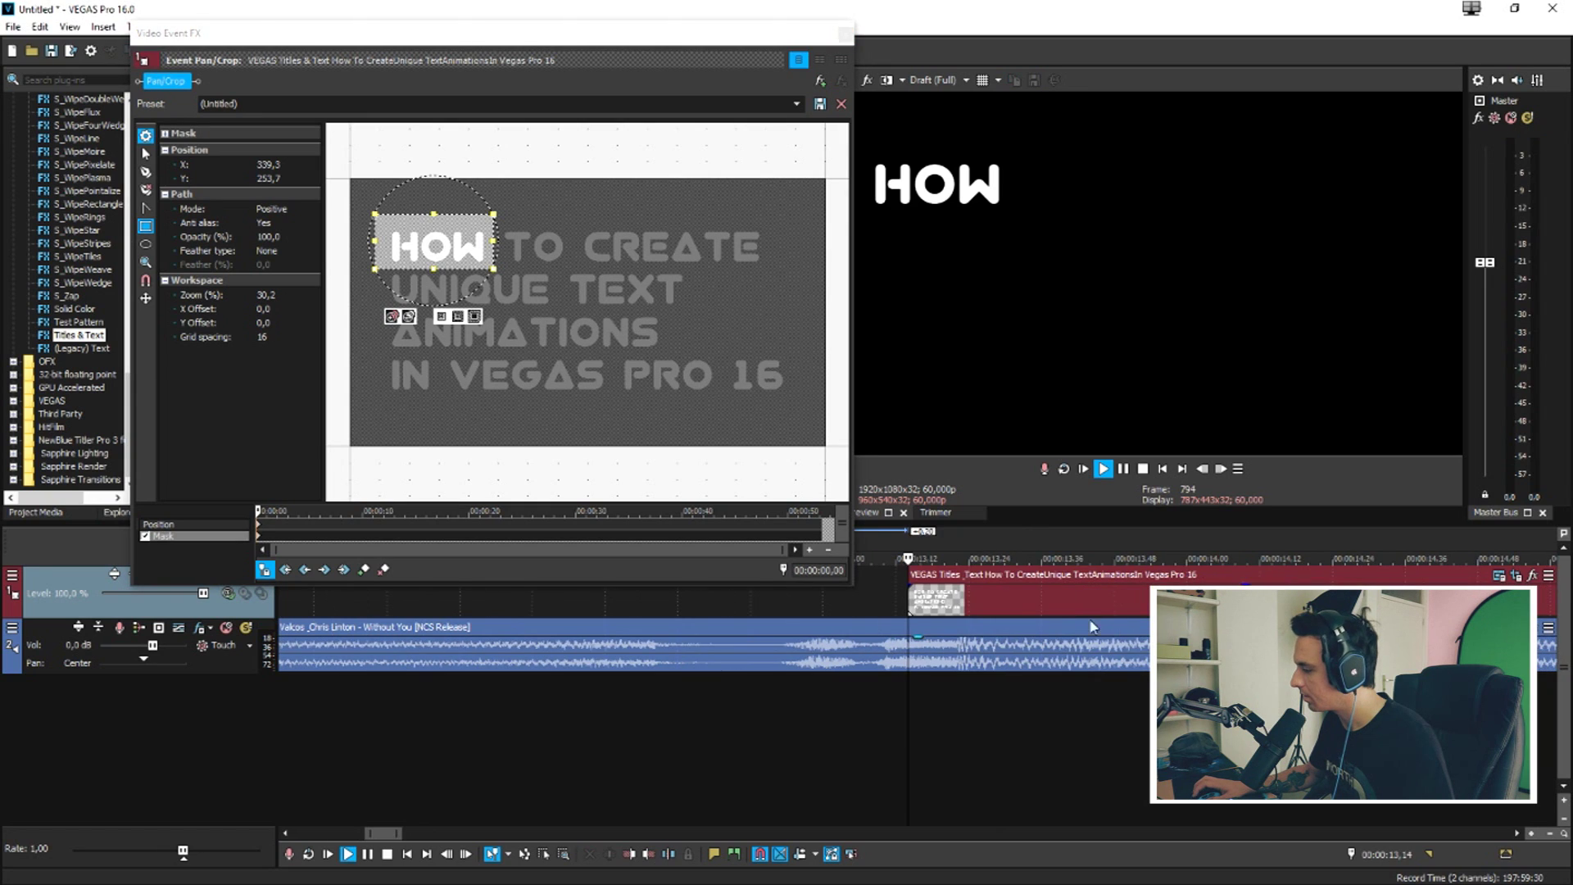
left_click(990, 607)
scroll(990, 606, "up", 2)
key("space")
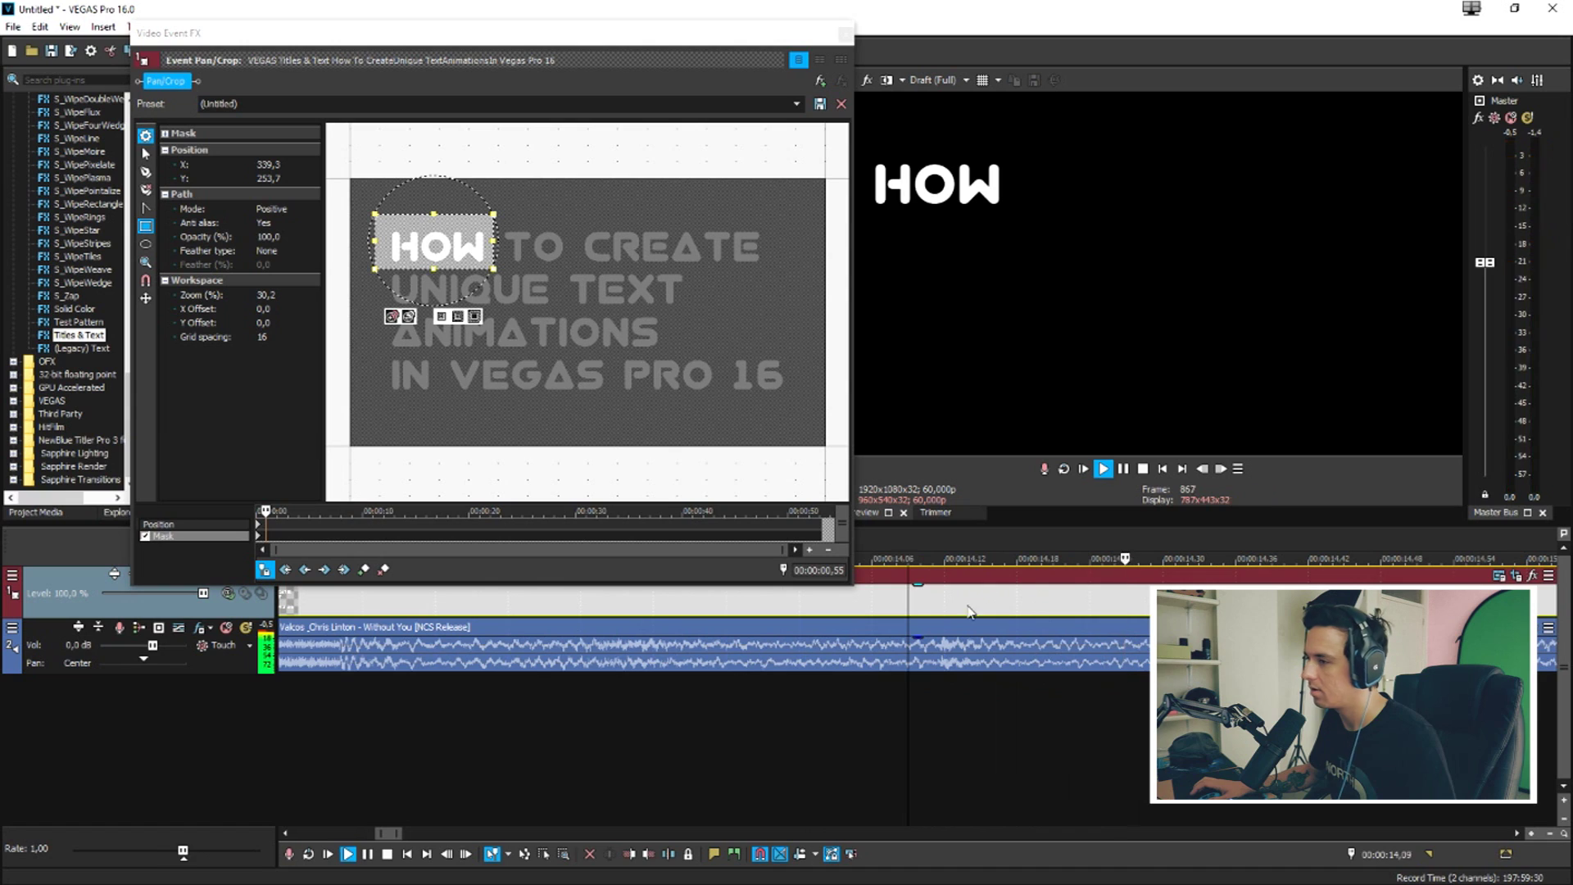
key("space")
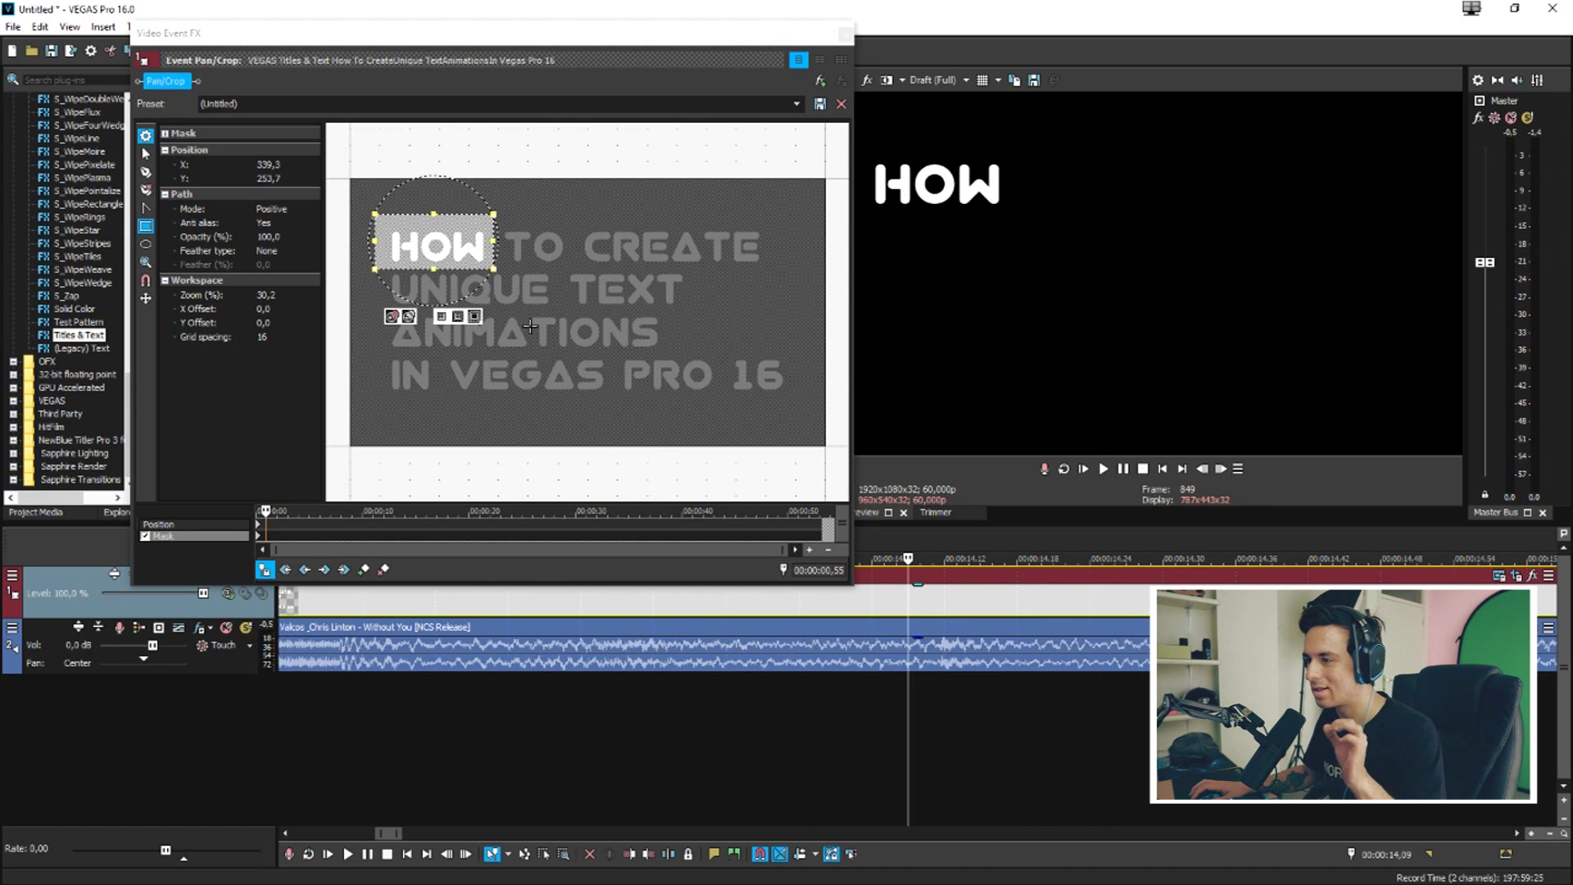
left_click(494, 239)
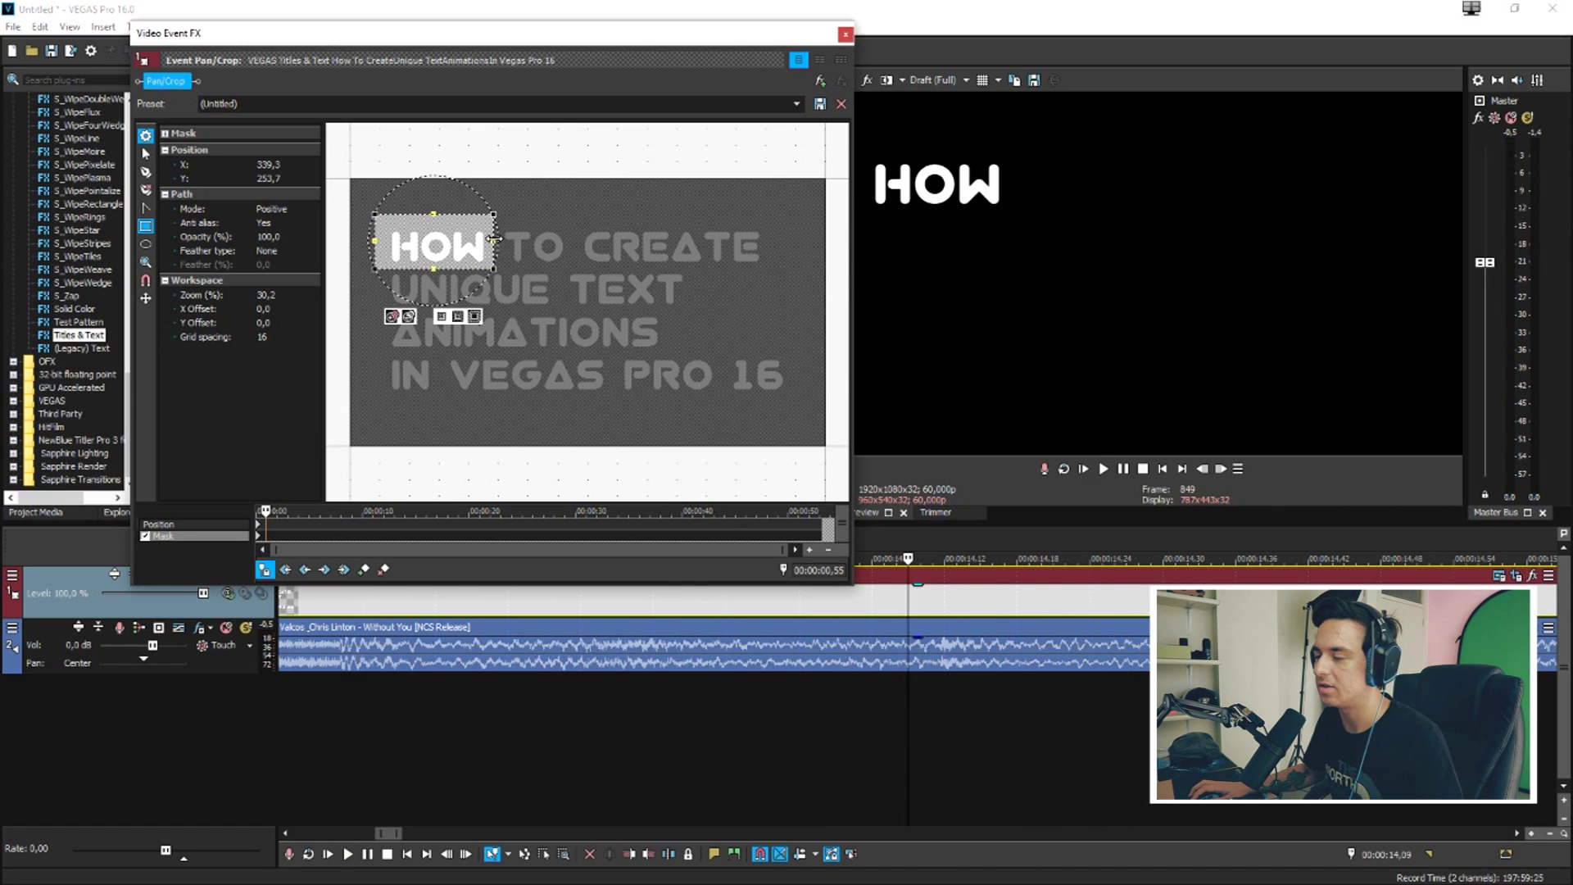
left_click_drag(516, 239, 589, 240)
Play to the following beat at 00:00:15,12 and widen the mask there to cover "HOW TO CREATE".
scroll(809, 631, "down", 4)
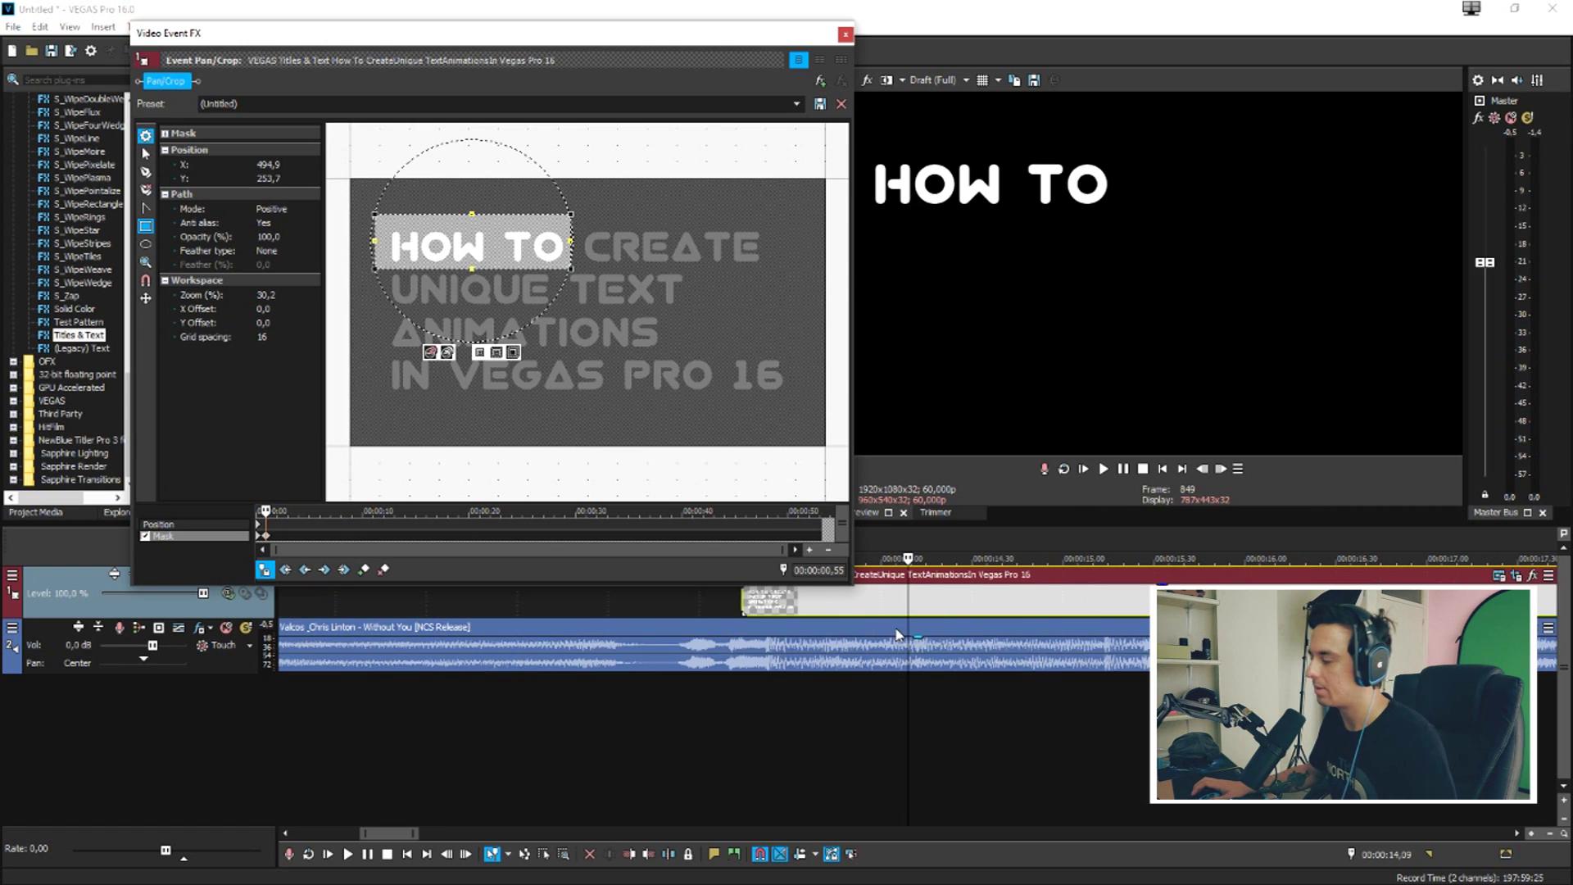
left_click(942, 647)
key("space")
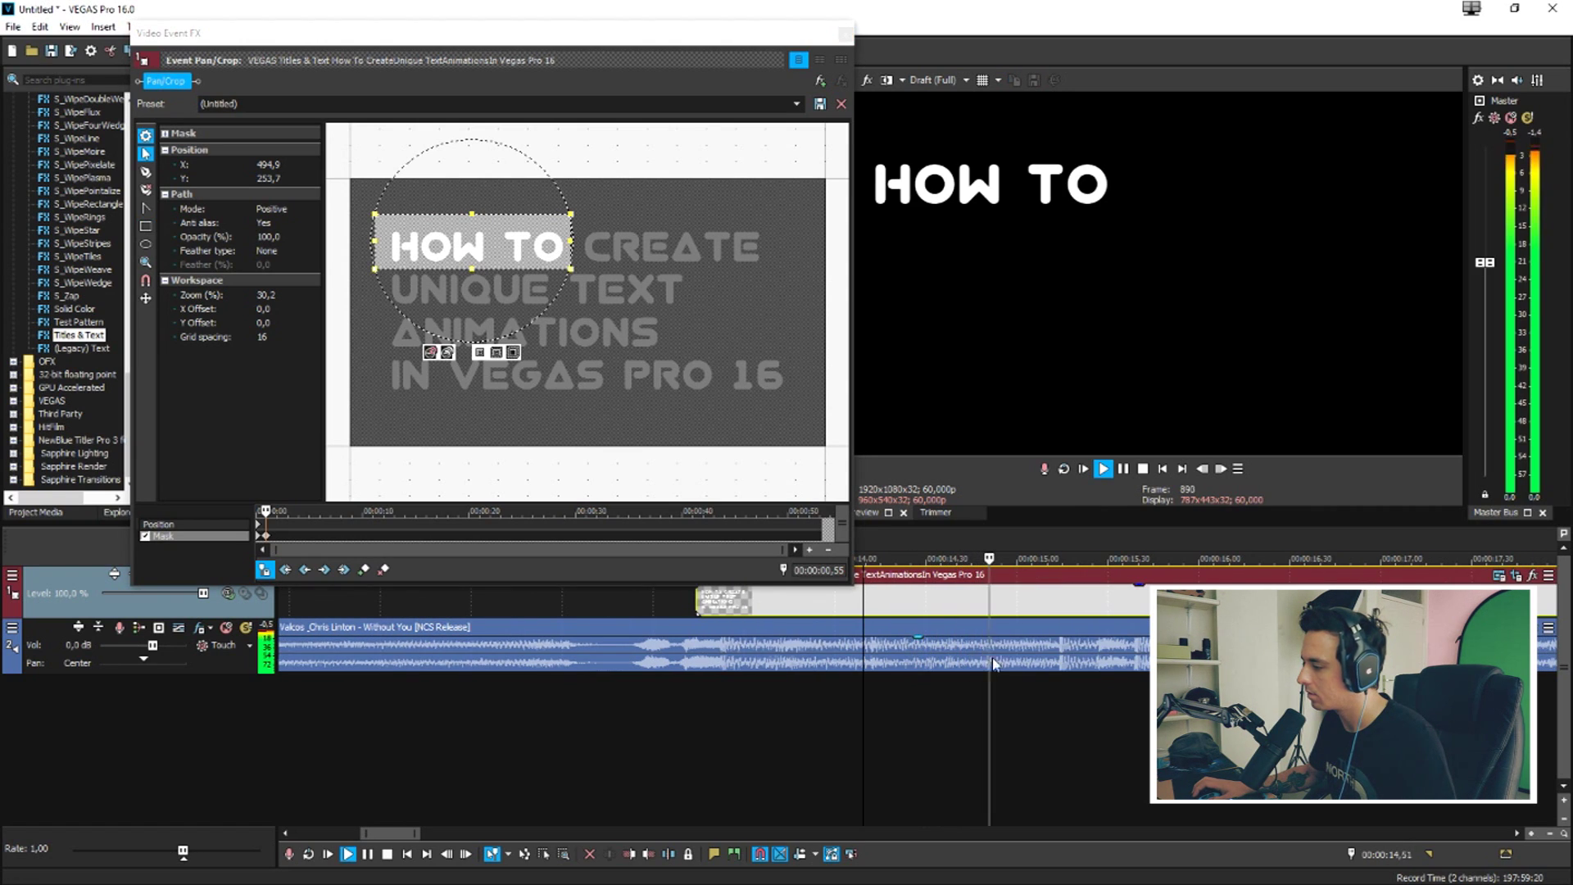
key("space")
key("space")
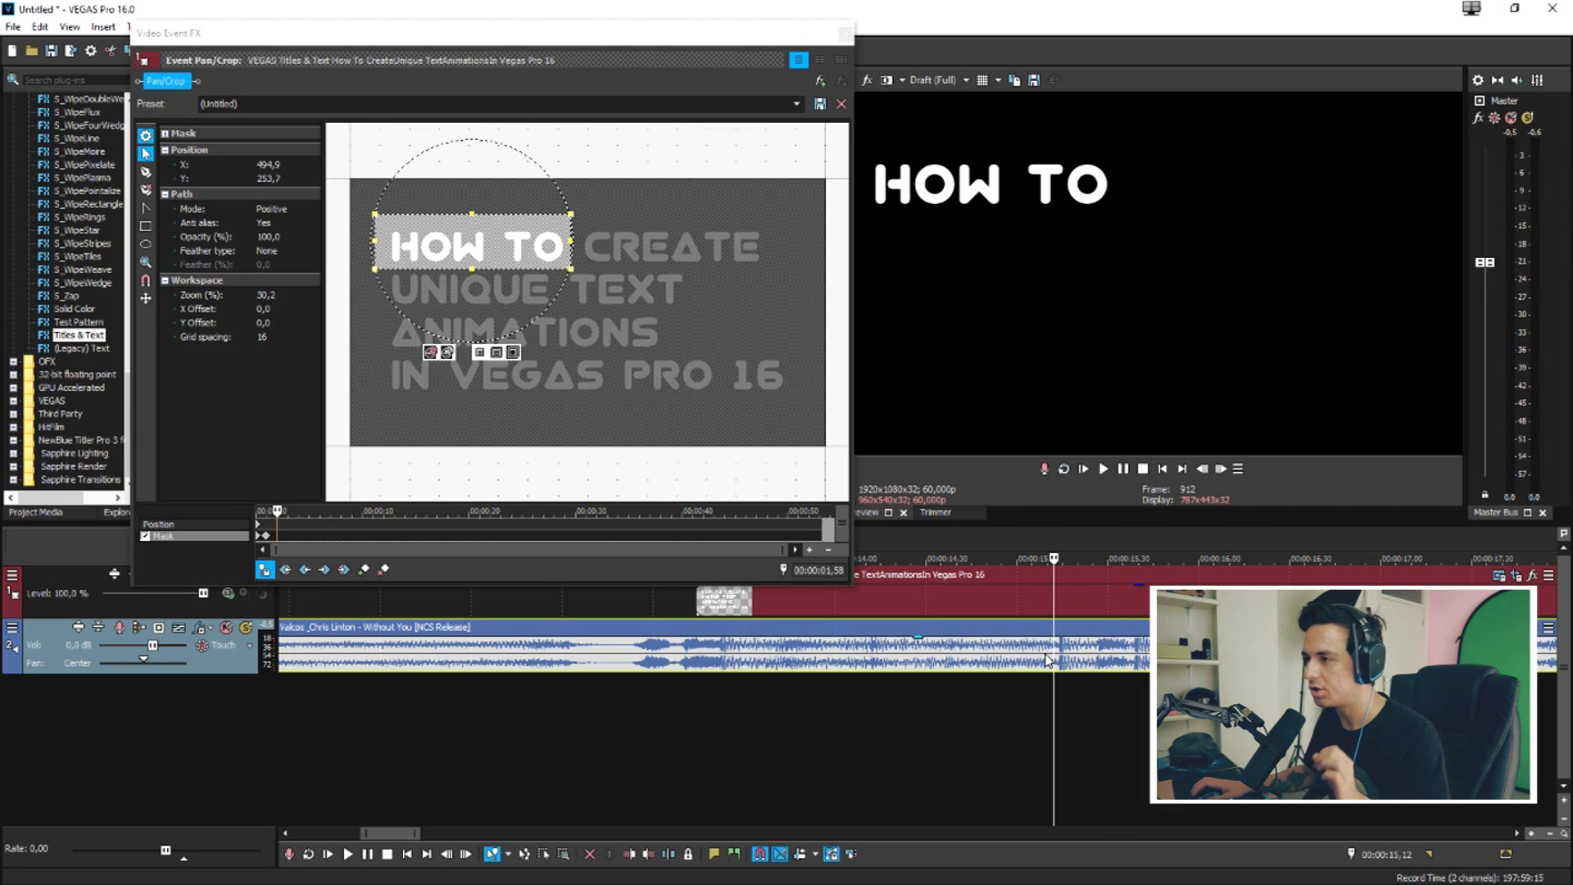
left_click_drag(571, 240, 494, 240)
Play the masked title from just before its start and review its second and third mask keyframes.
left_click(587, 604)
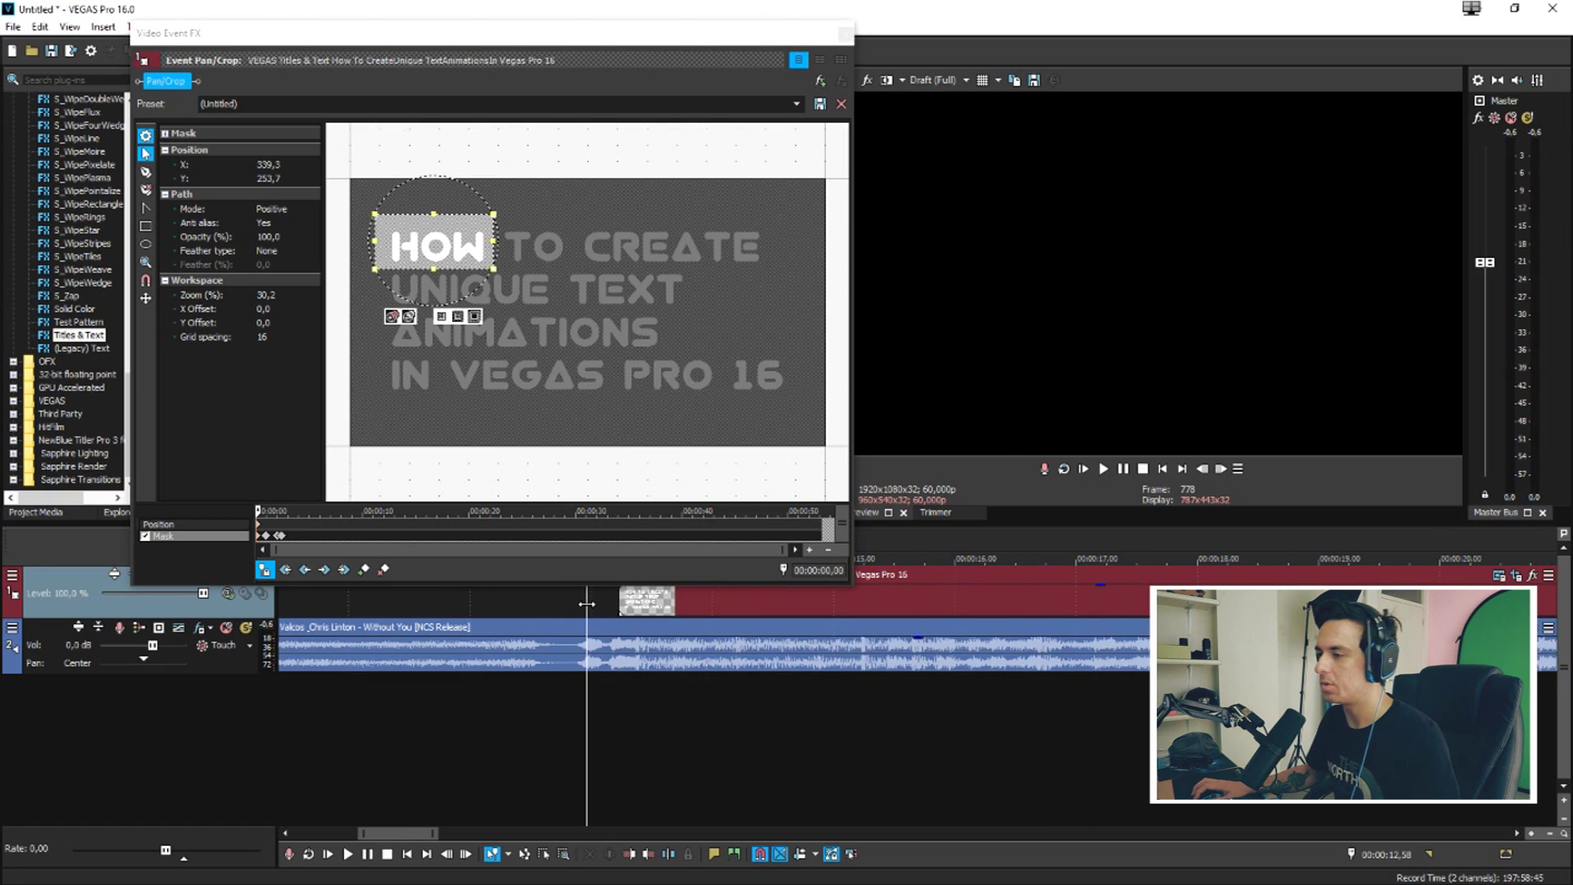
key("space")
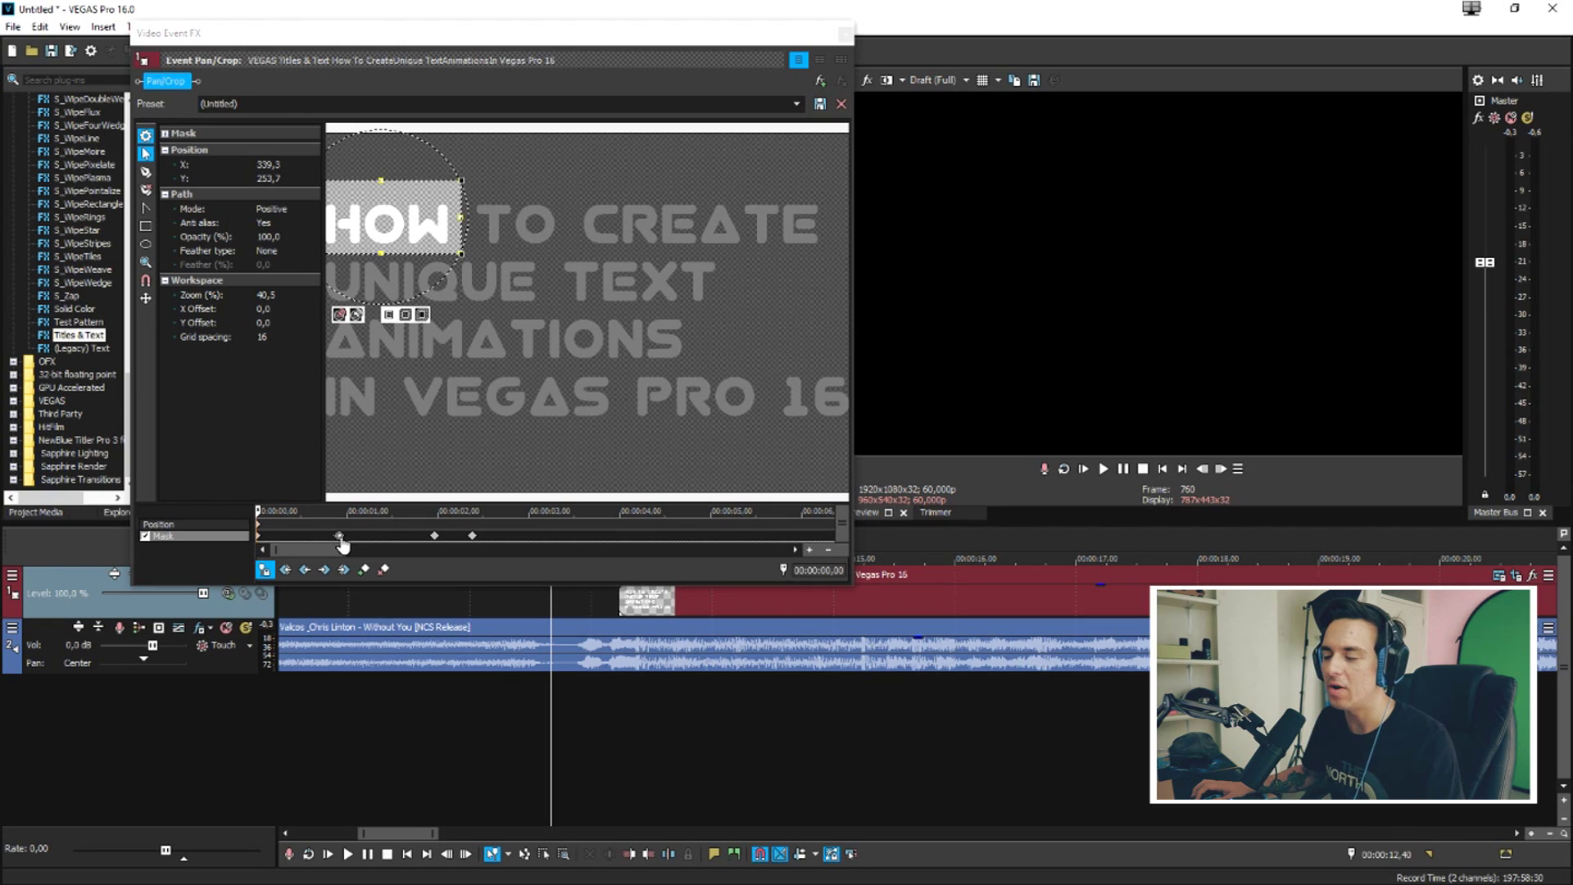
left_click(435, 537)
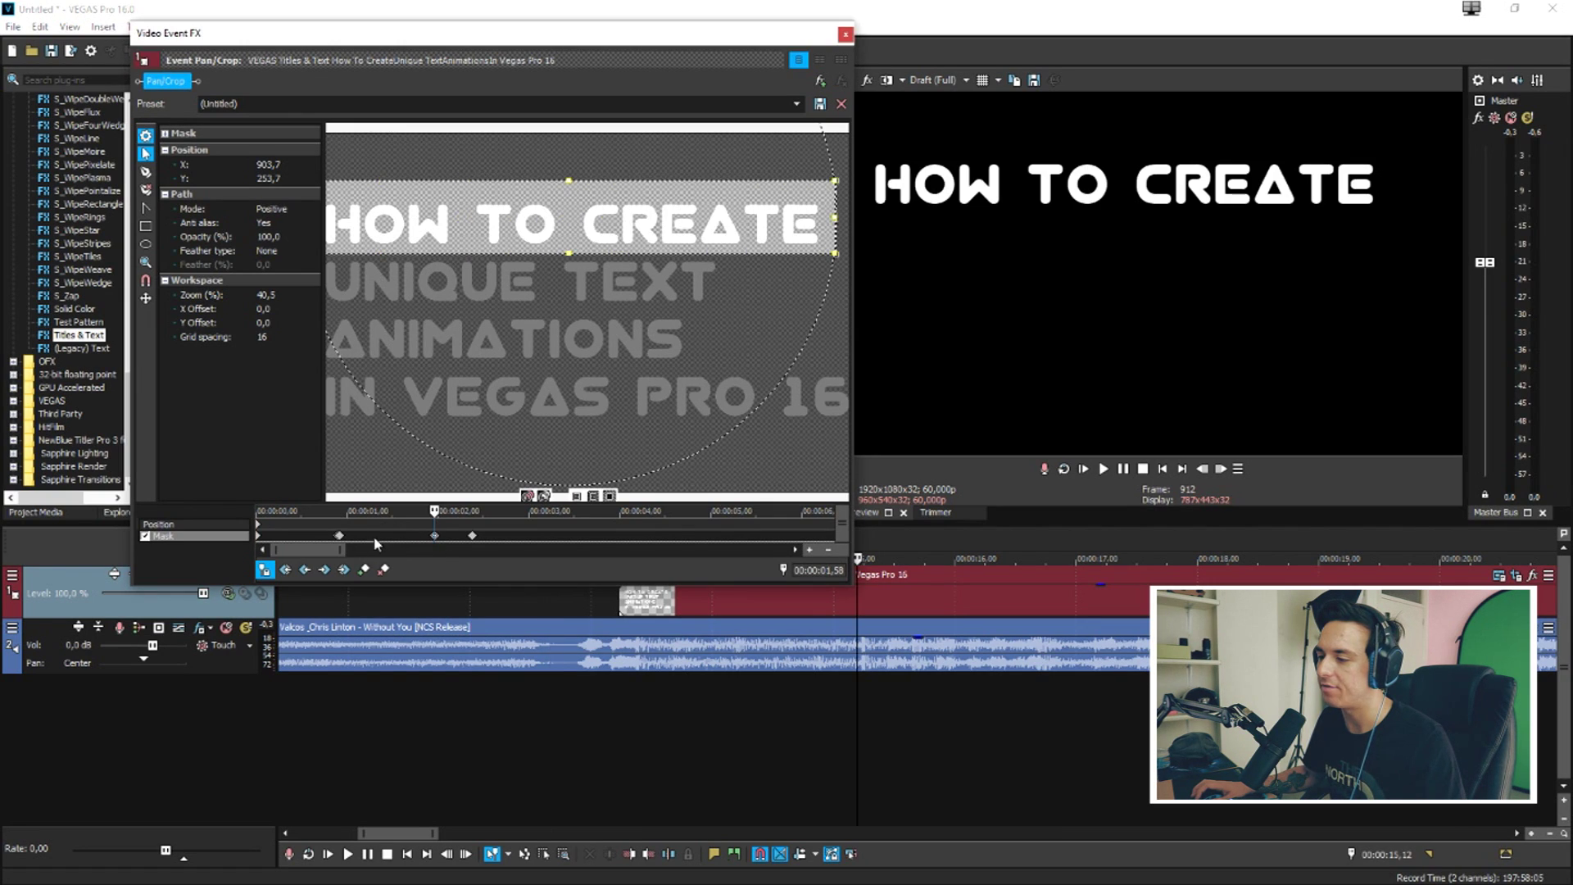
left_click(339, 536)
Open the mask keyframe's options and return the playhead to the title event's start at 00:00:13,14.
scroll(338, 541, "up", 3)
right_click(491, 539)
left_click(550, 611)
left_click(577, 597)
scroll(577, 597, "down", 3)
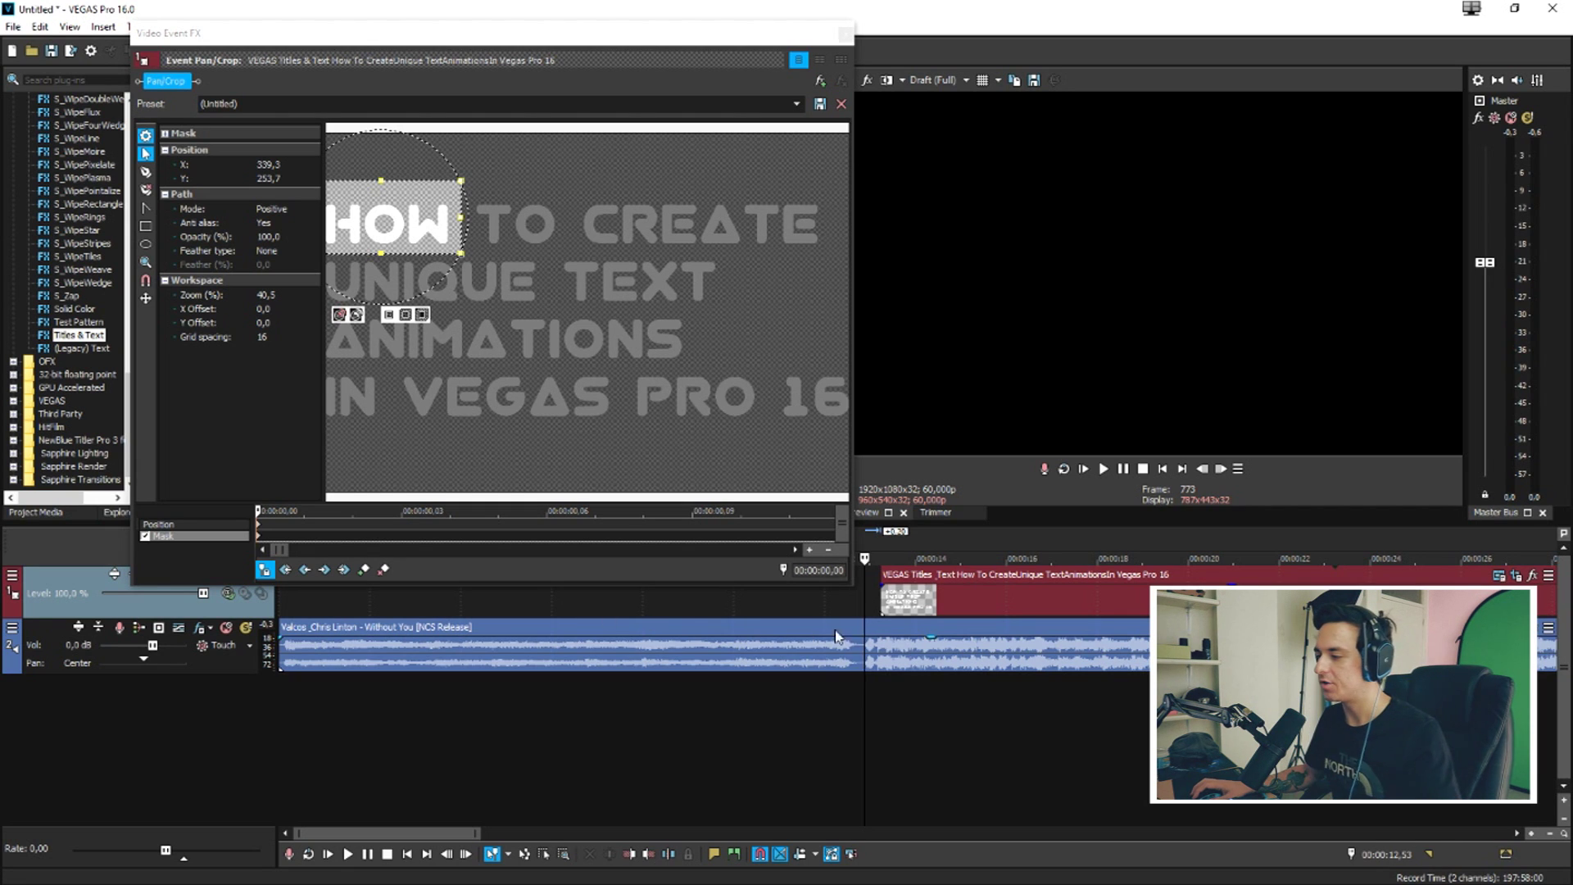
left_click(881, 601)
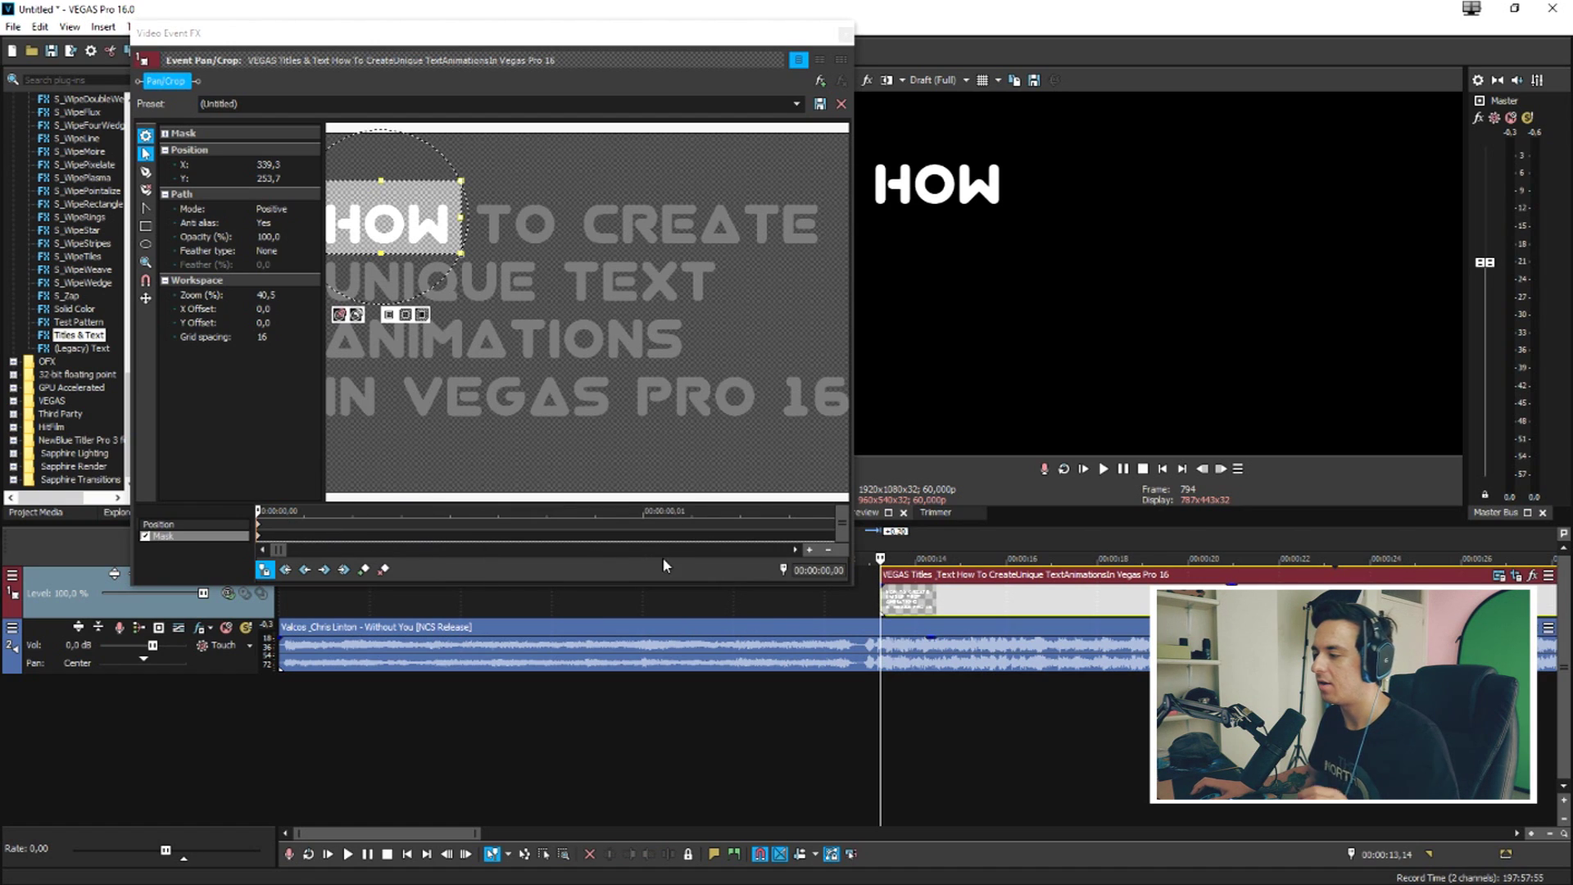
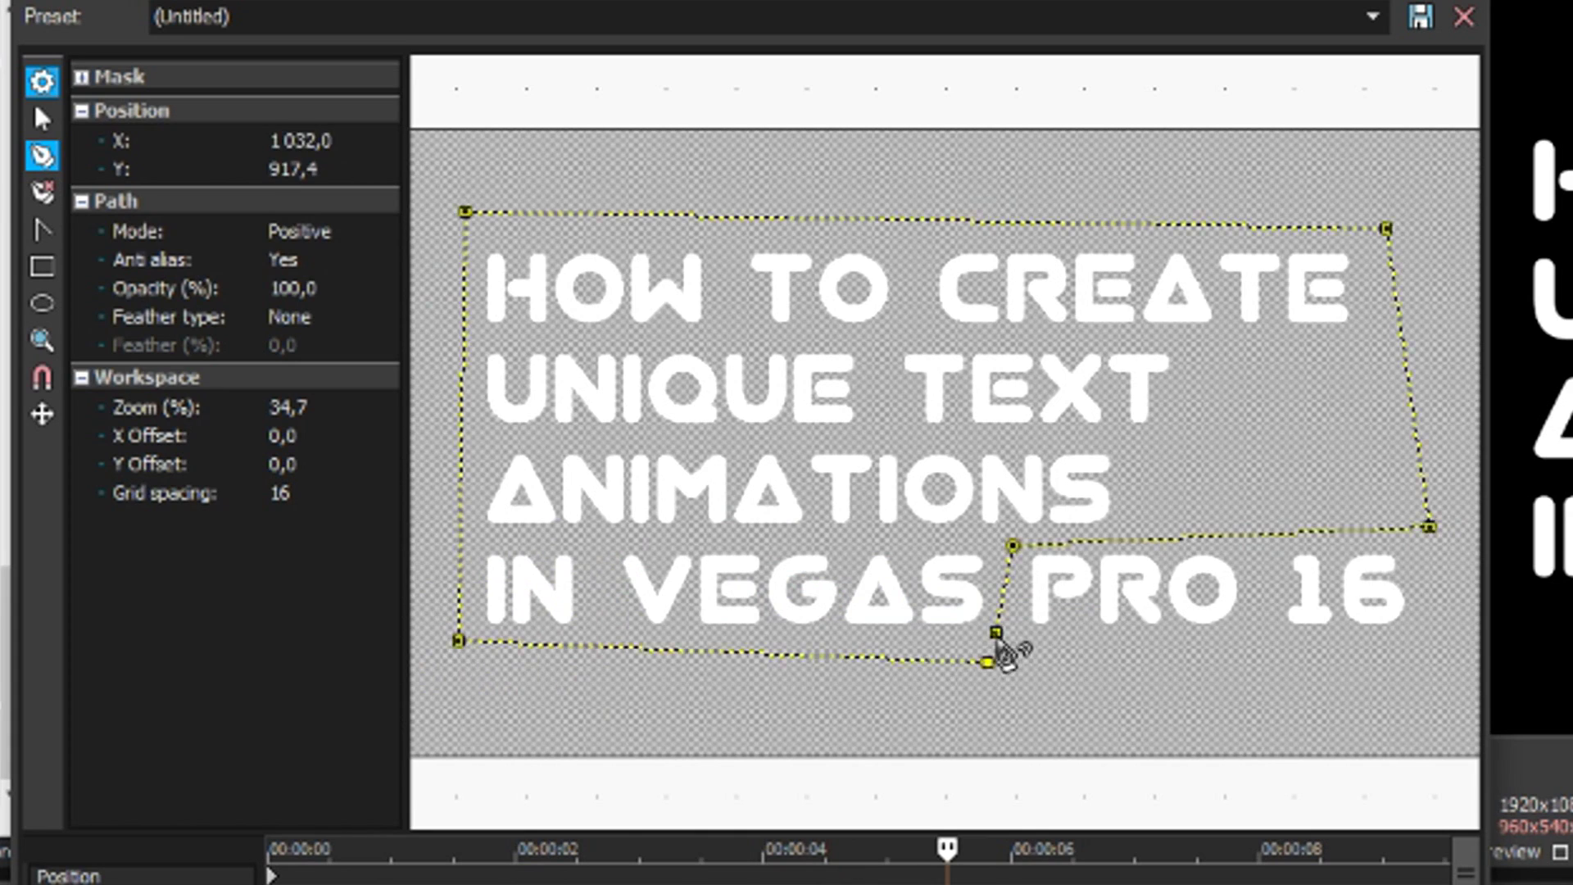
Reshape the mask by moving its anchor points around the last line to take in "PRO 16" as well.
left_click_drag(1013, 545, 1244, 641)
left_click_drag(1430, 526, 1283, 519)
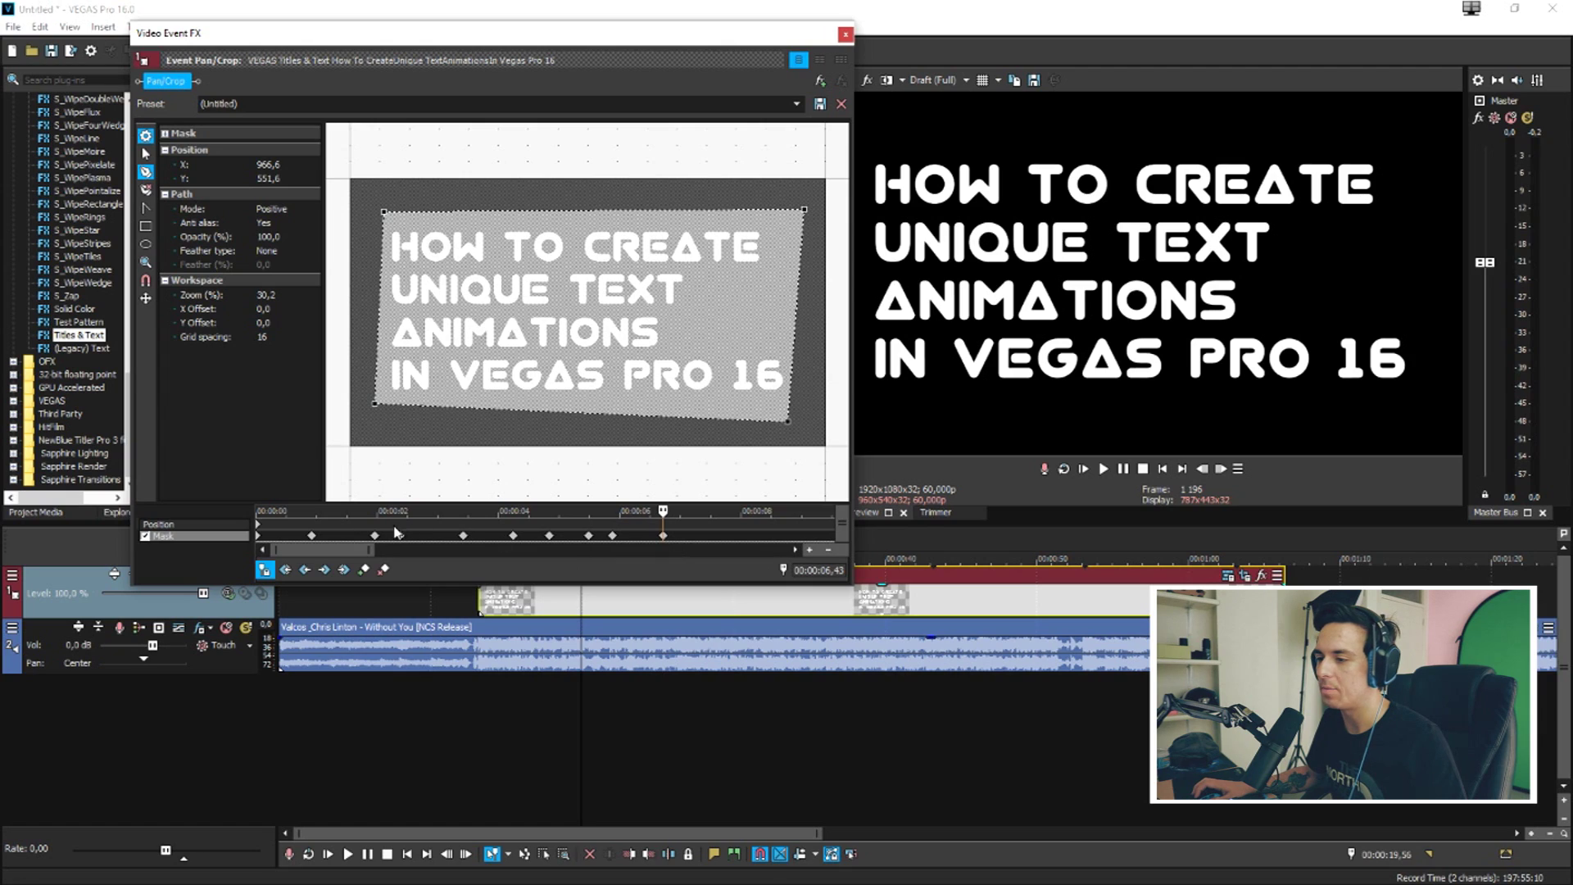
Create a mask keyframe at 00:00:00,54, one frame before the keyframe that reveals "HOW TO".
left_click(312, 537)
scroll(571, 533, "up", 5)
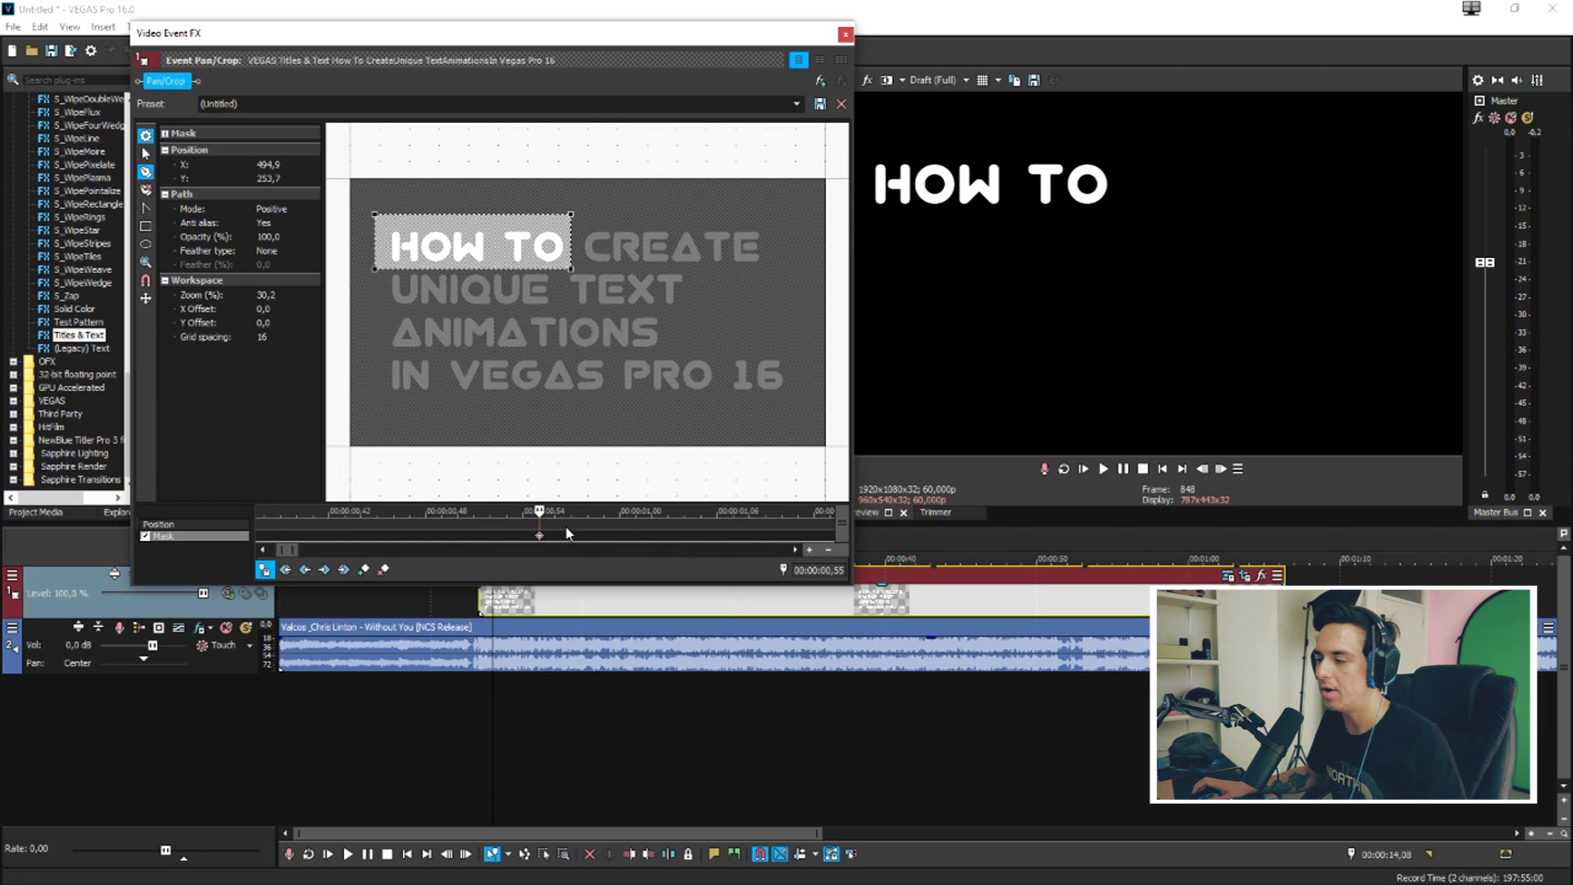
key("Home")
scroll(376, 536, "down", 2)
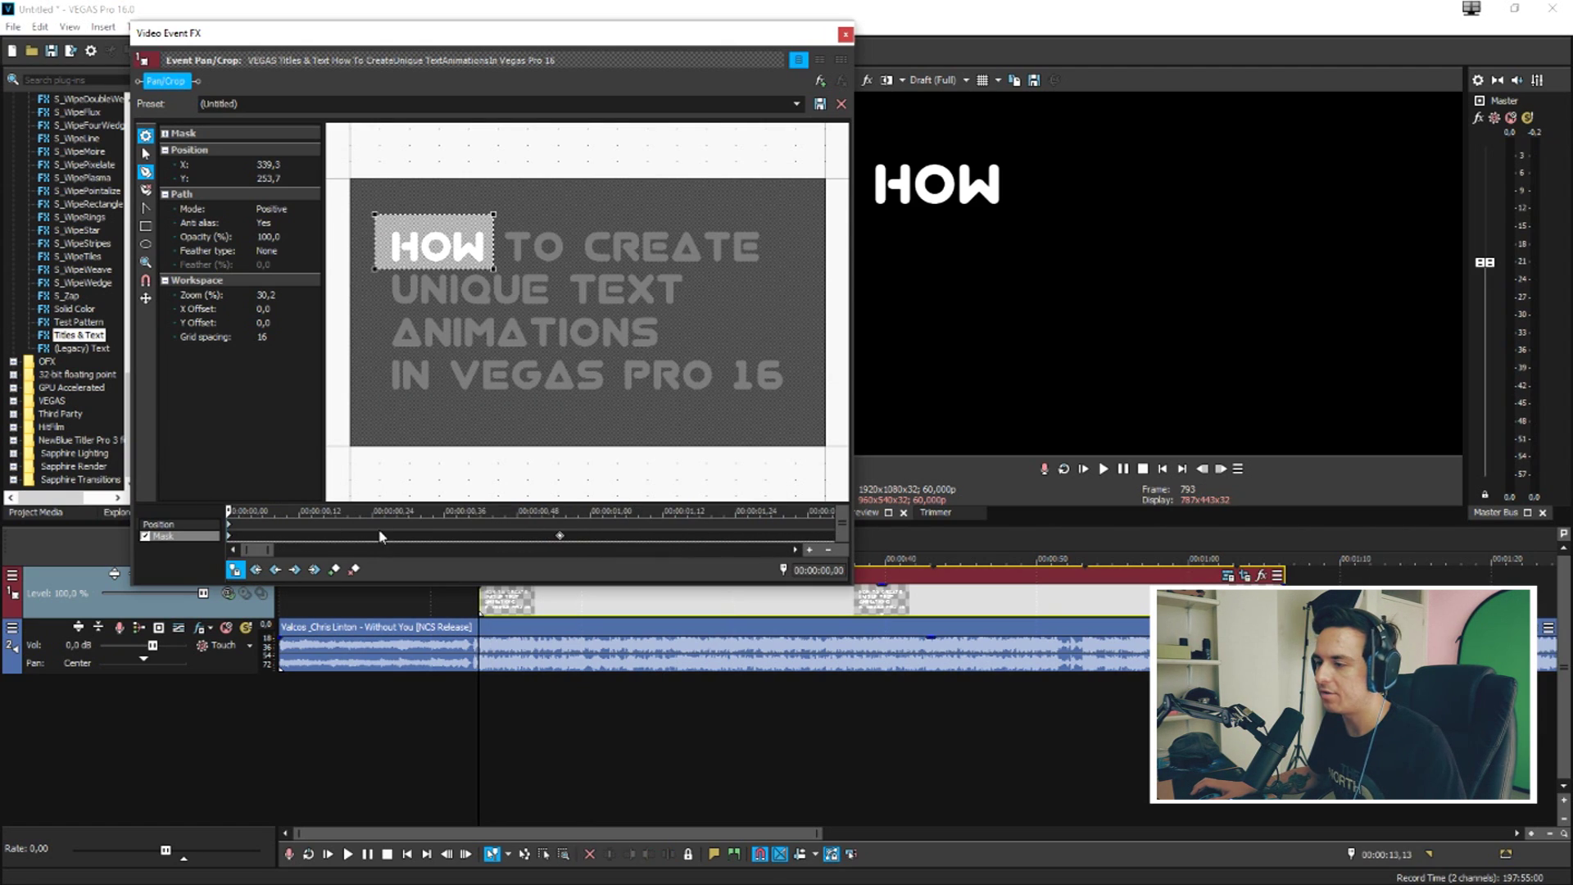
left_click(562, 542)
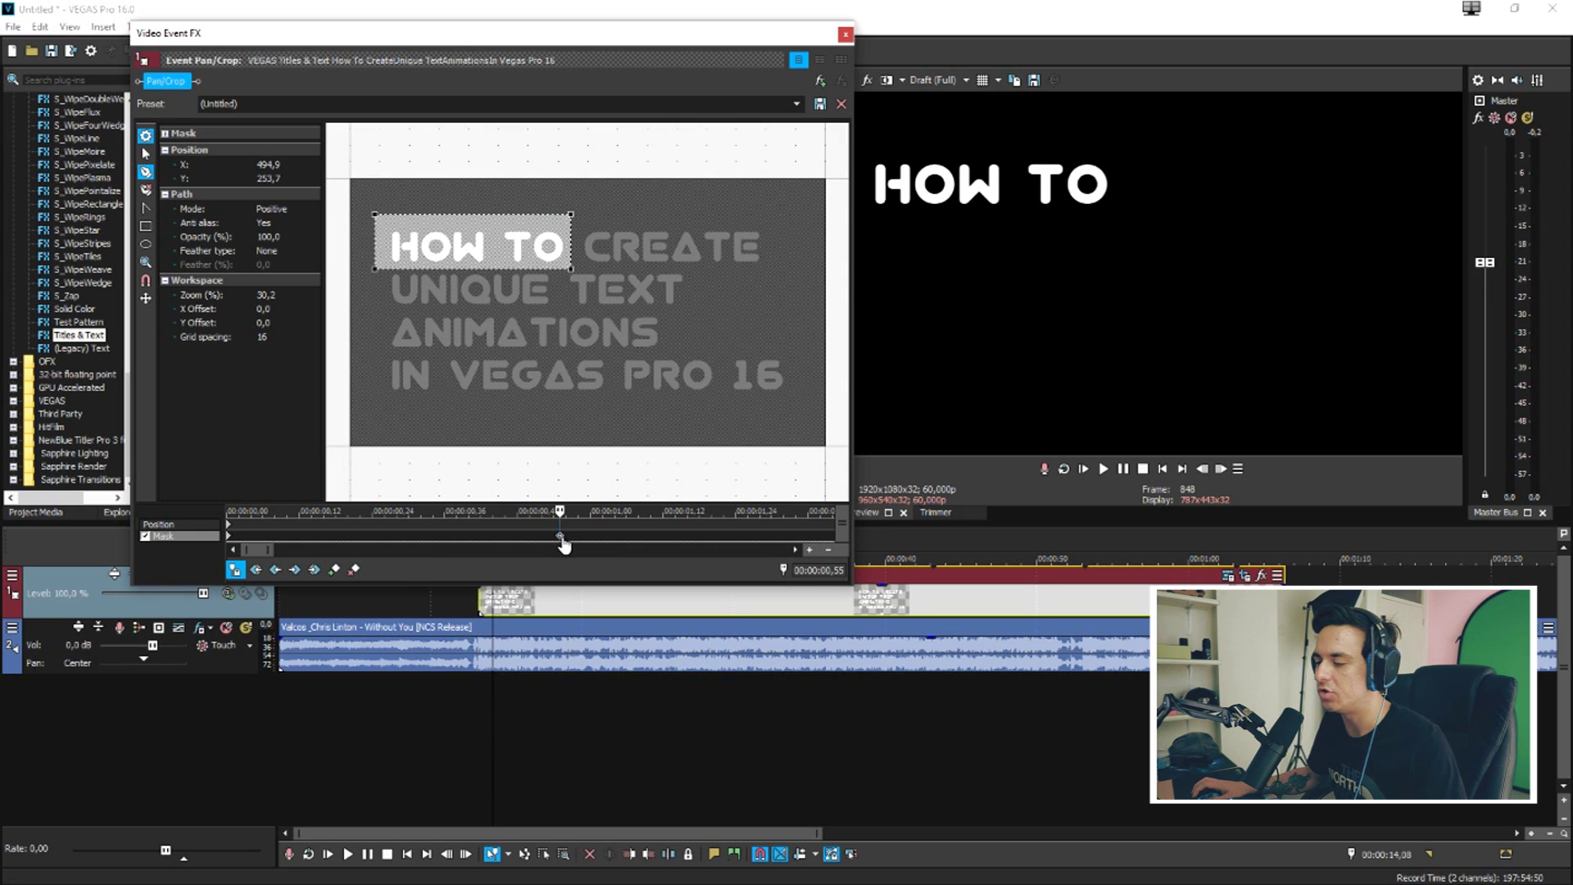
scroll(513, 543, "up", 3)
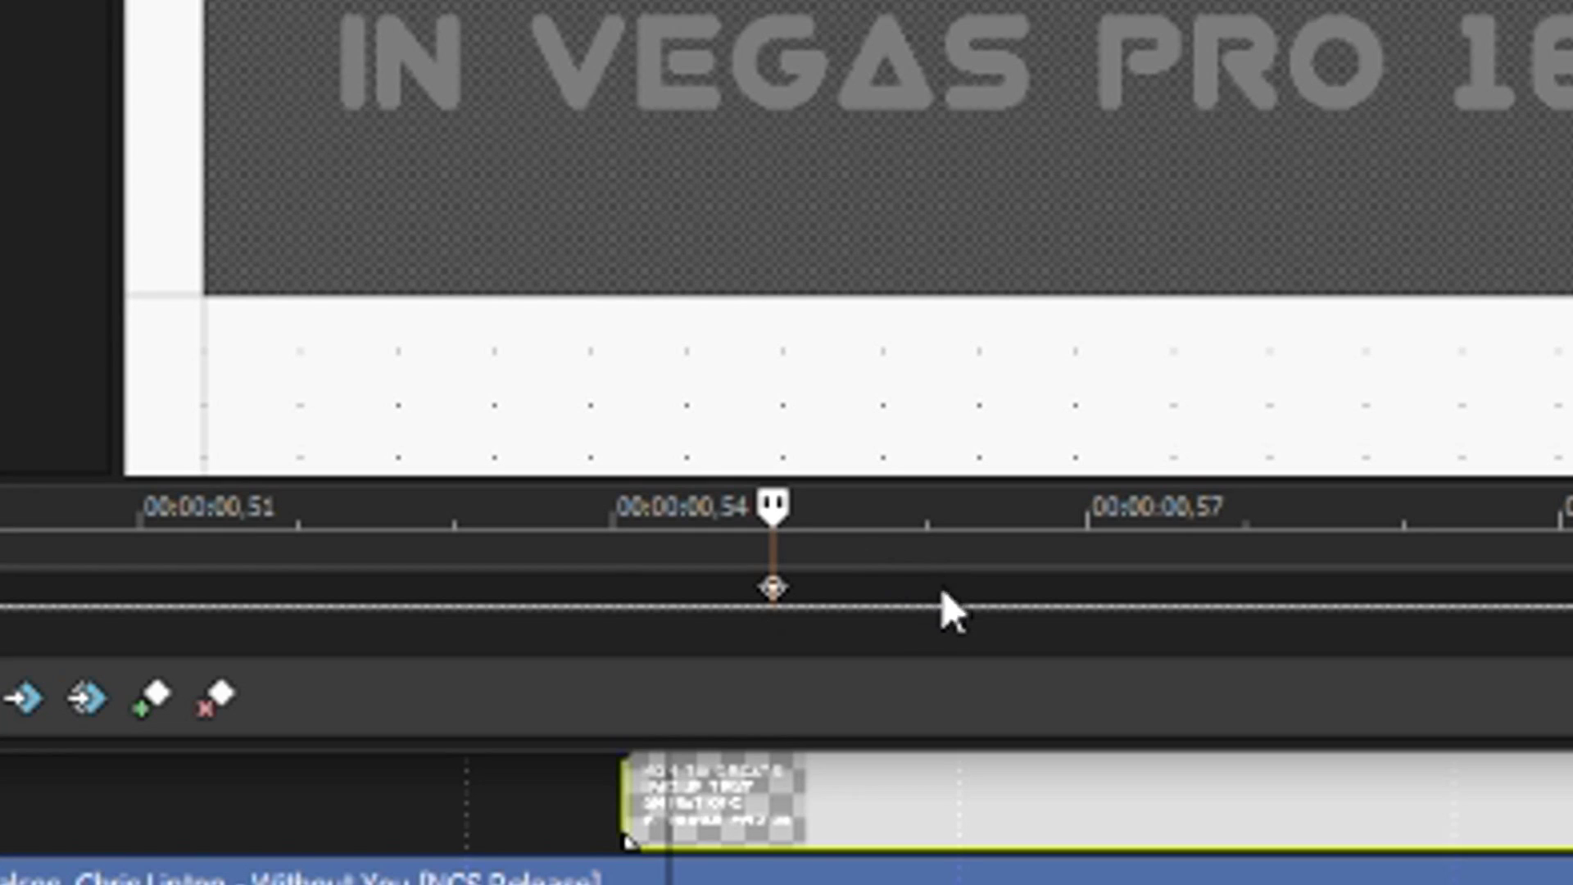
key("Left")
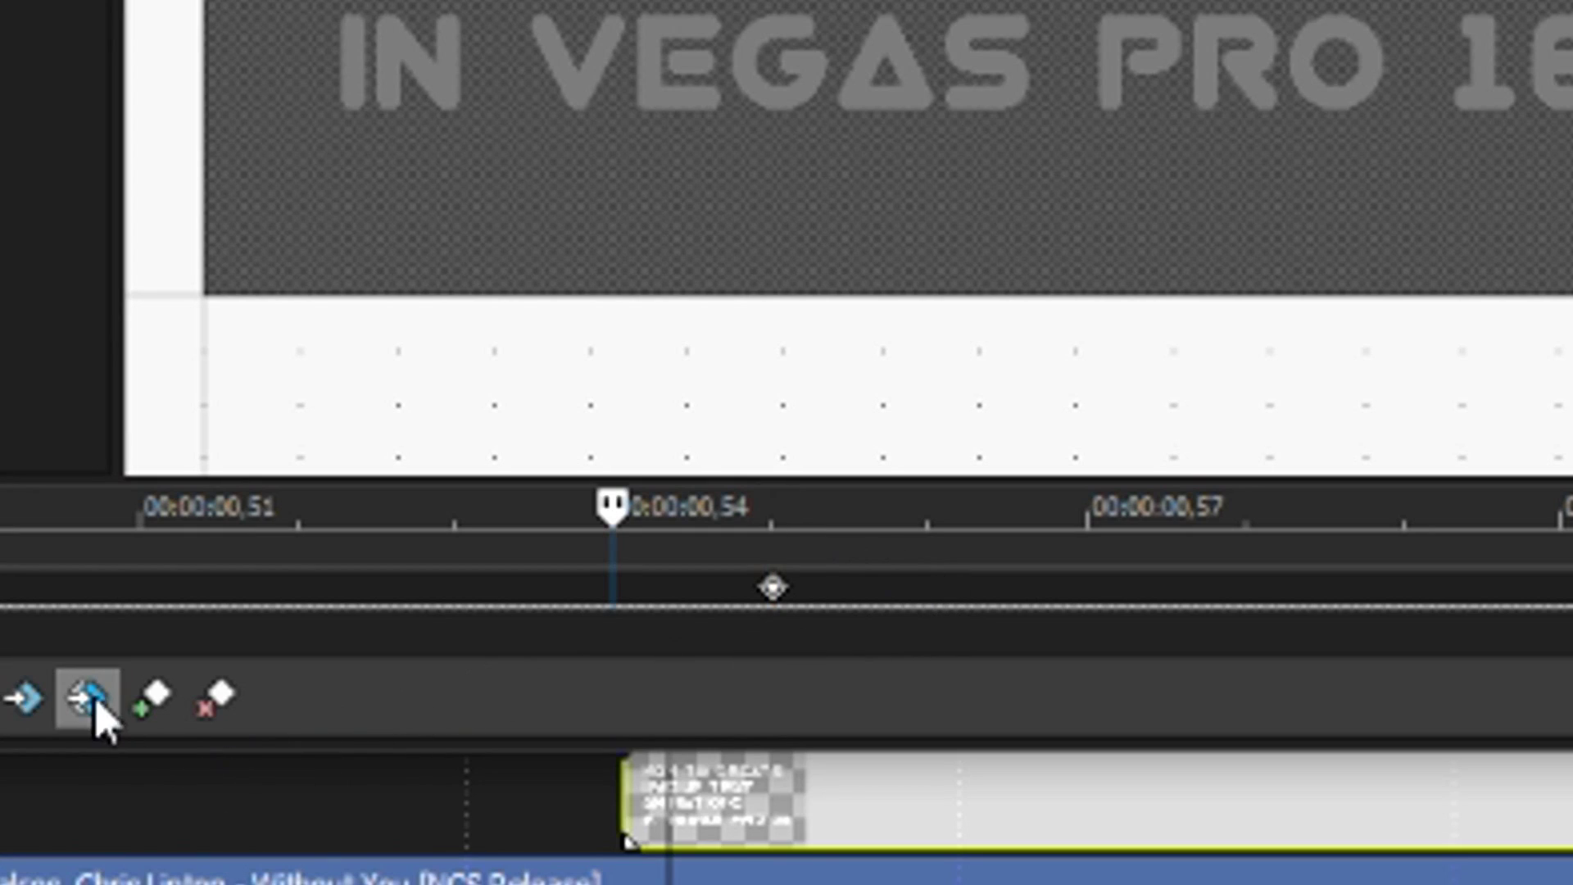
left_click(146, 711)
scroll(861, 589, "down", 5)
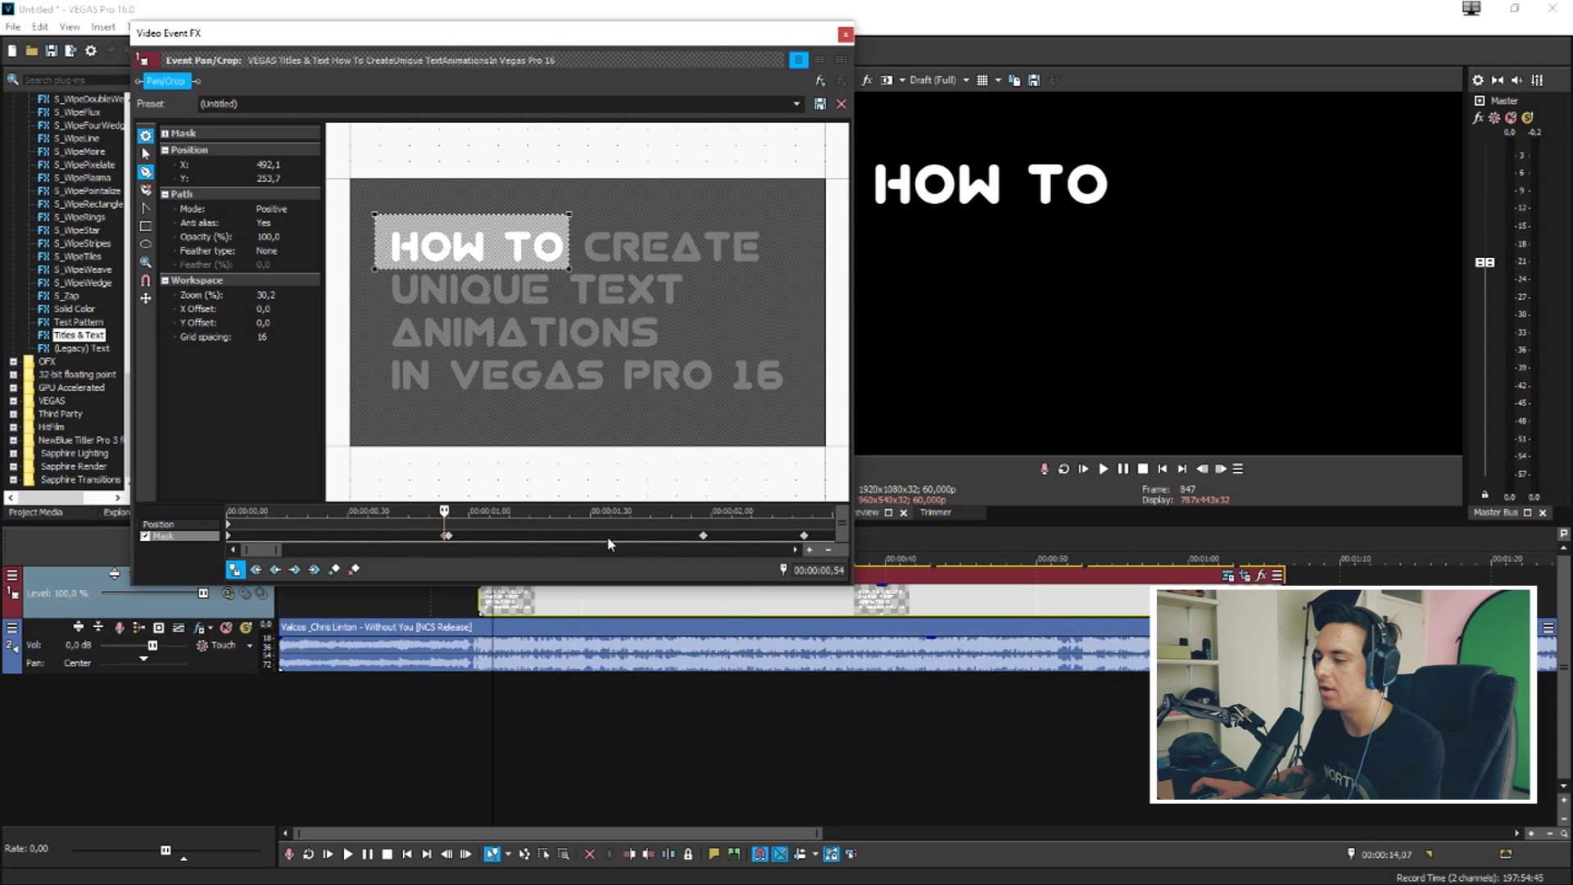
Create a mask keyframe at 00:00:01,57, one frame before the keyframe that reveals "HOW TO CREATE".
left_click(704, 540)
scroll(704, 540, "up", 5)
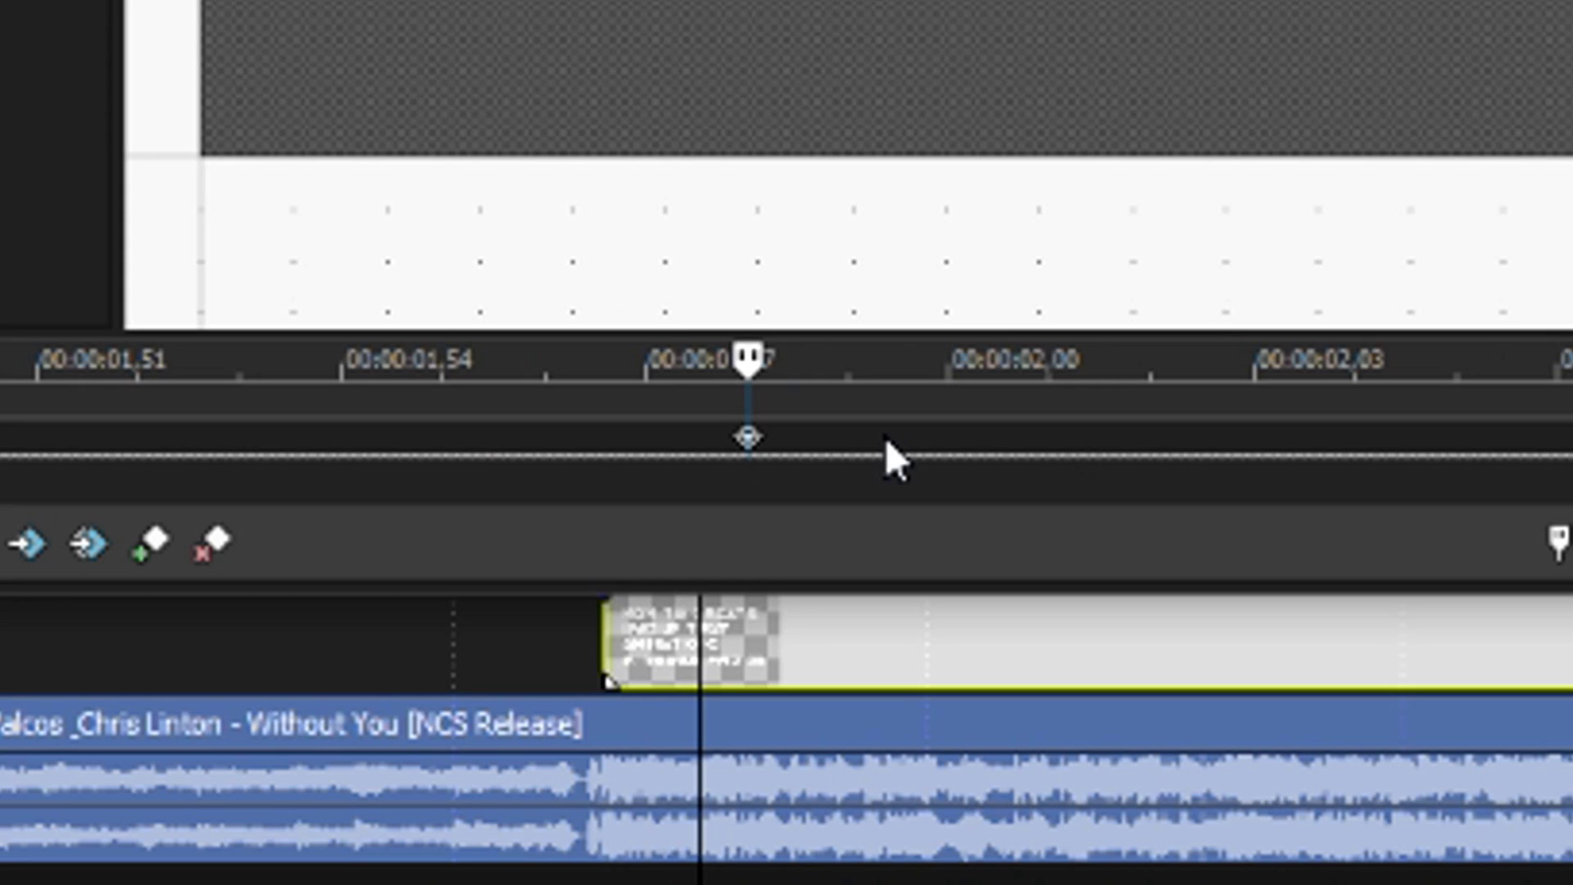
key("Left")
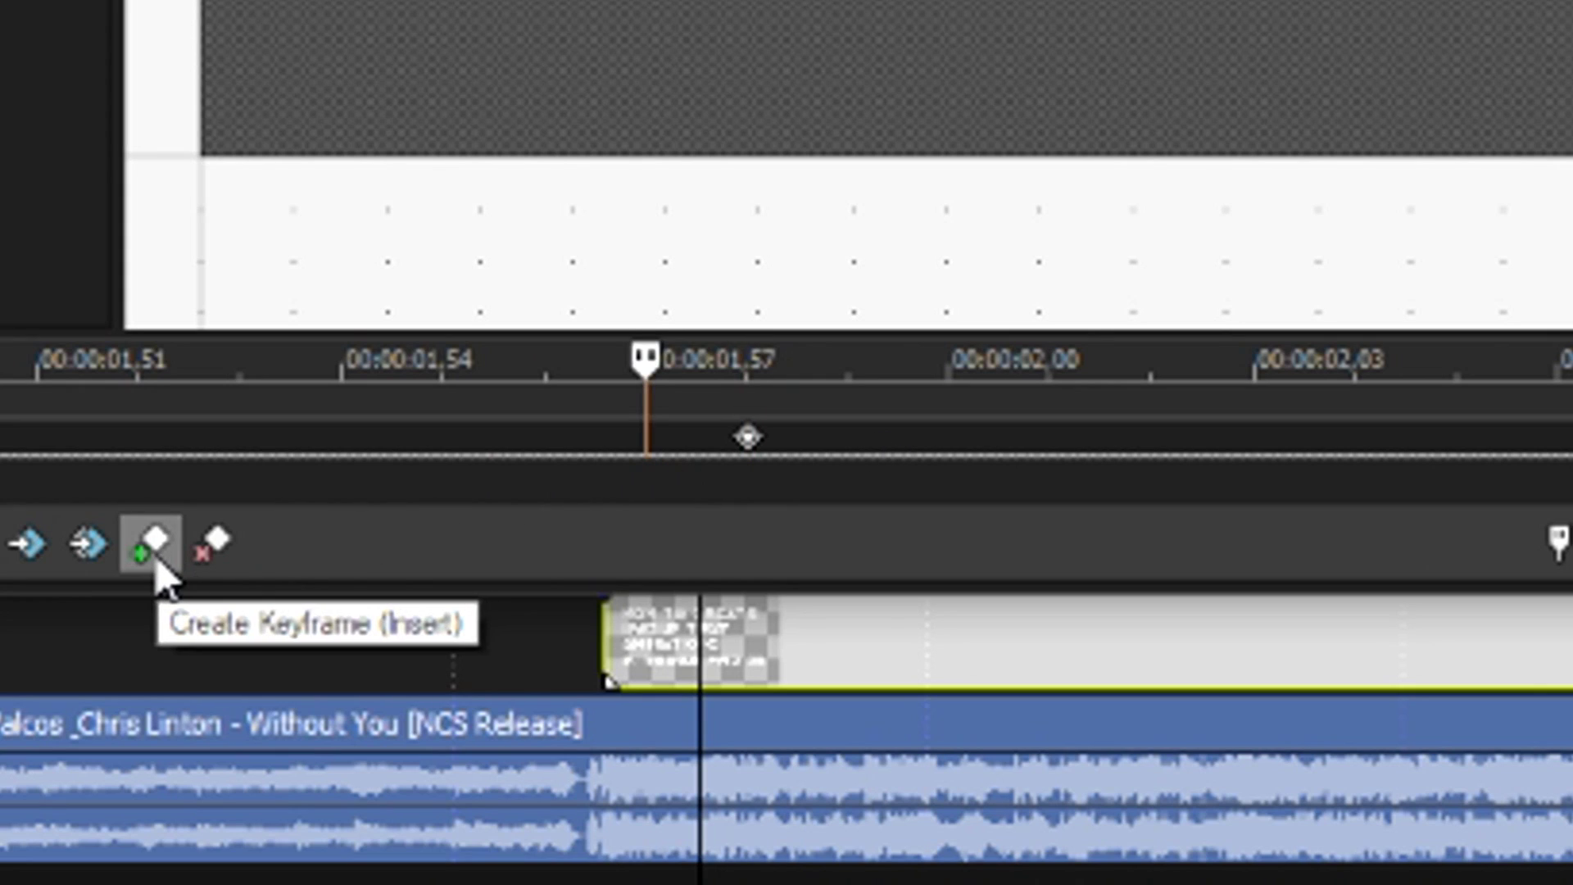
left_click(154, 550)
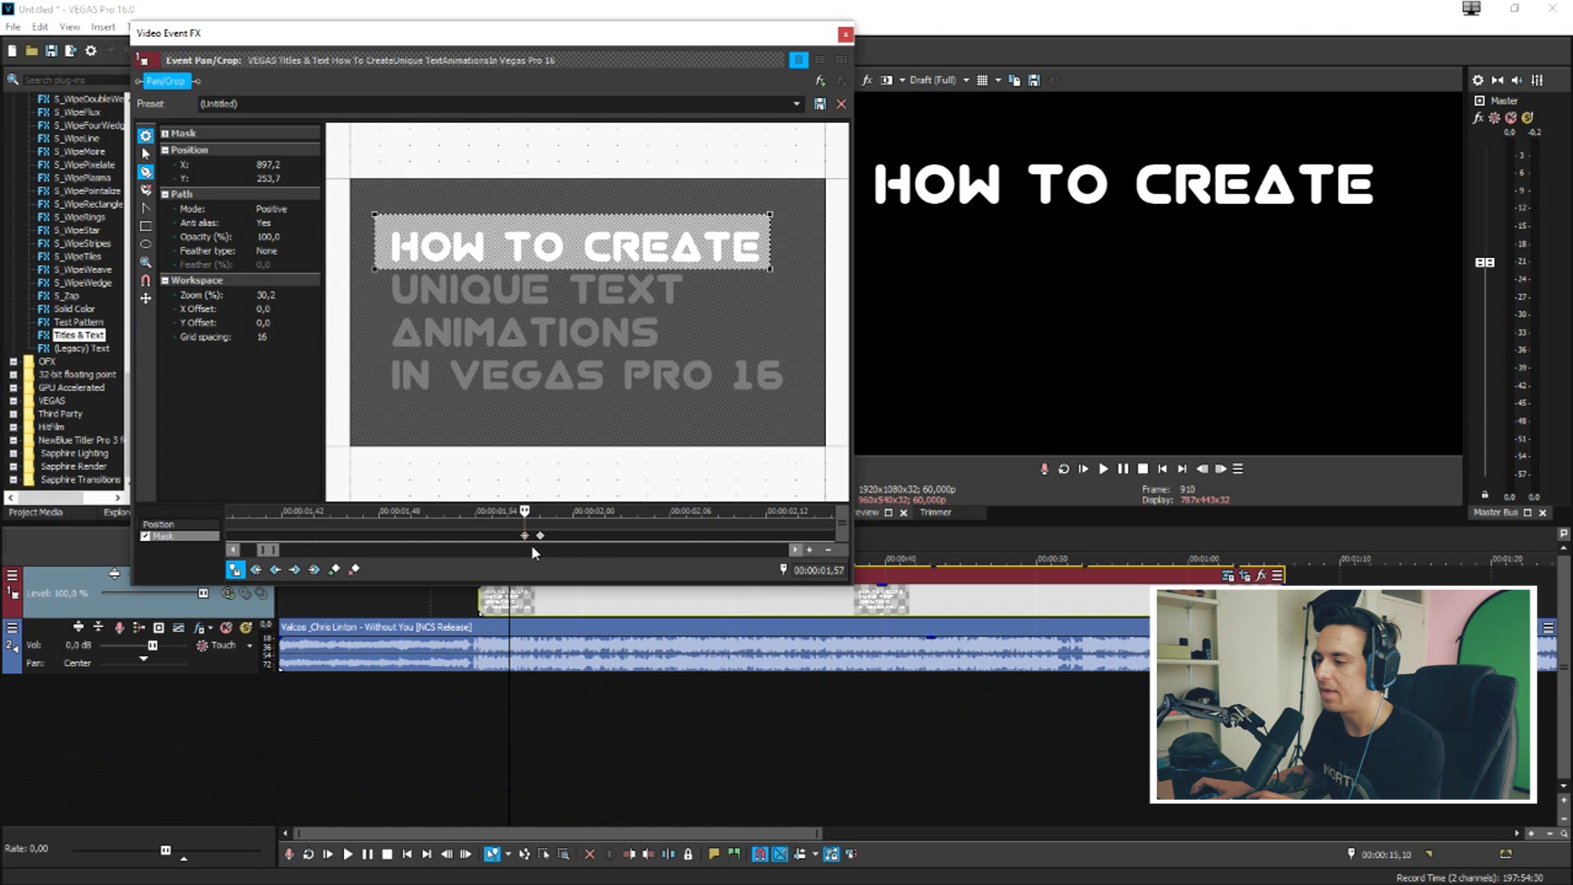
Create a mask keyframe at 00:00:02,22, one frame before the keyframe that reveals "UNIQUE".
left_click(681, 537)
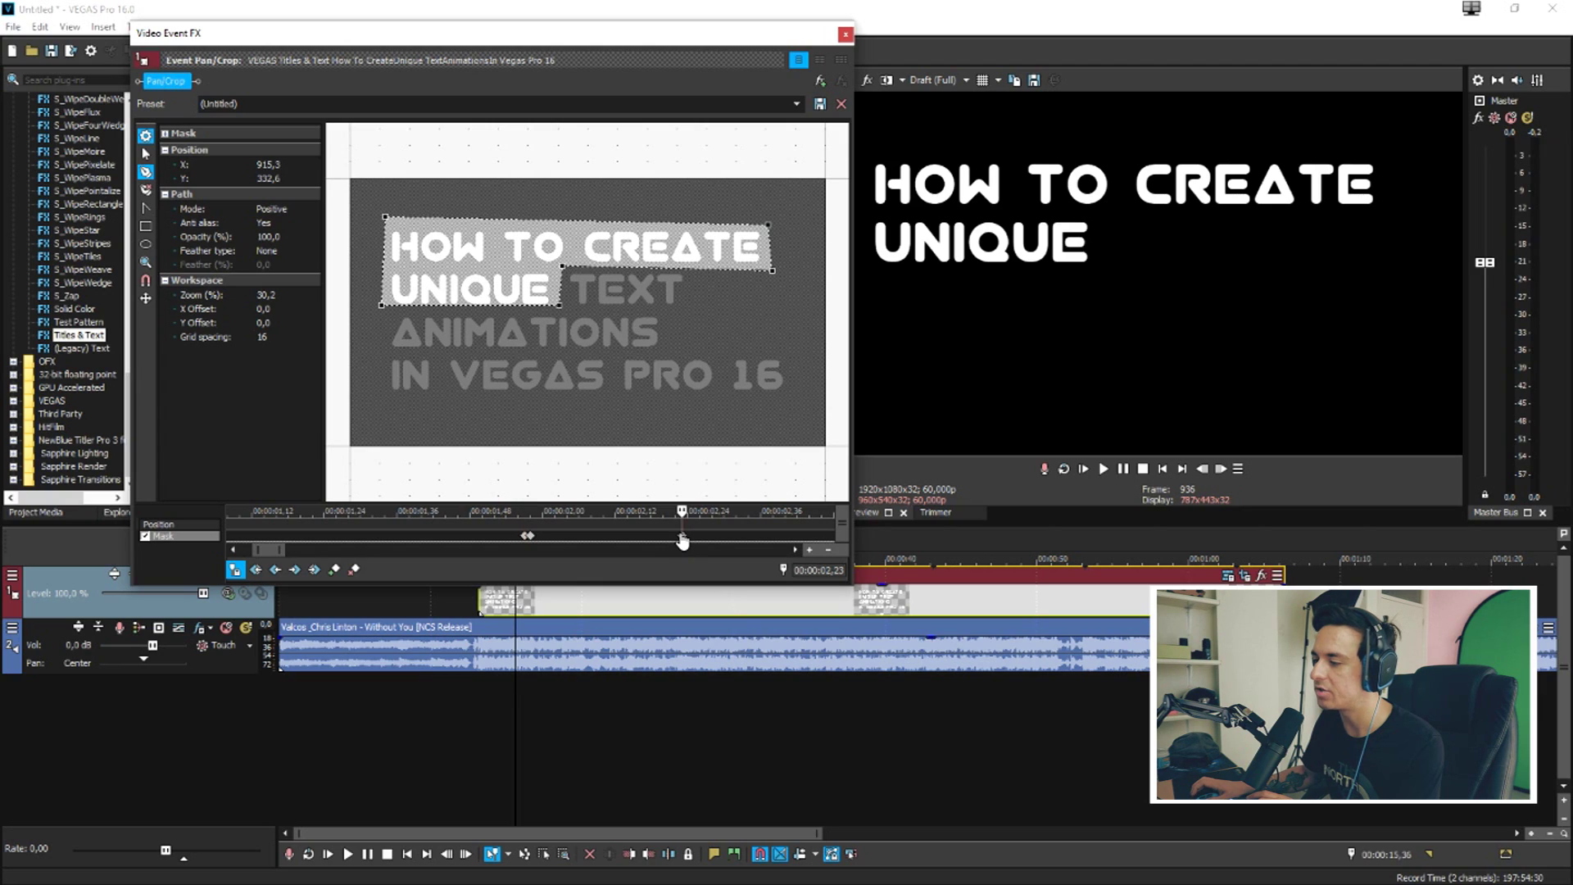
scroll(685, 545, "up", 3)
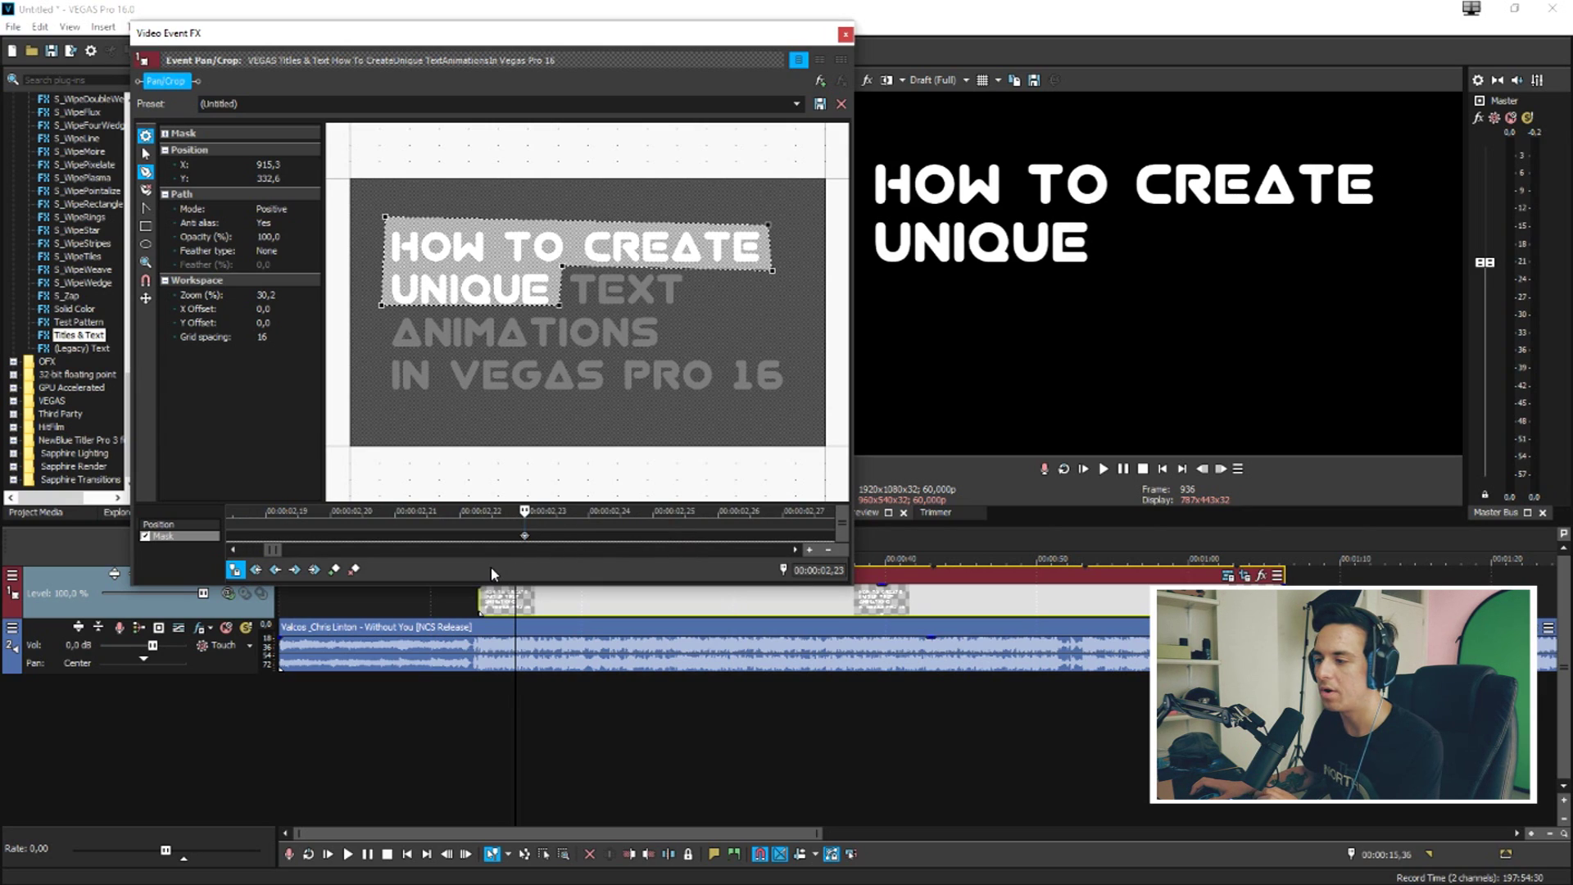
key("Left")
left_click(334, 568)
scroll(639, 543, "down", 4)
scroll(639, 538, "down", 2)
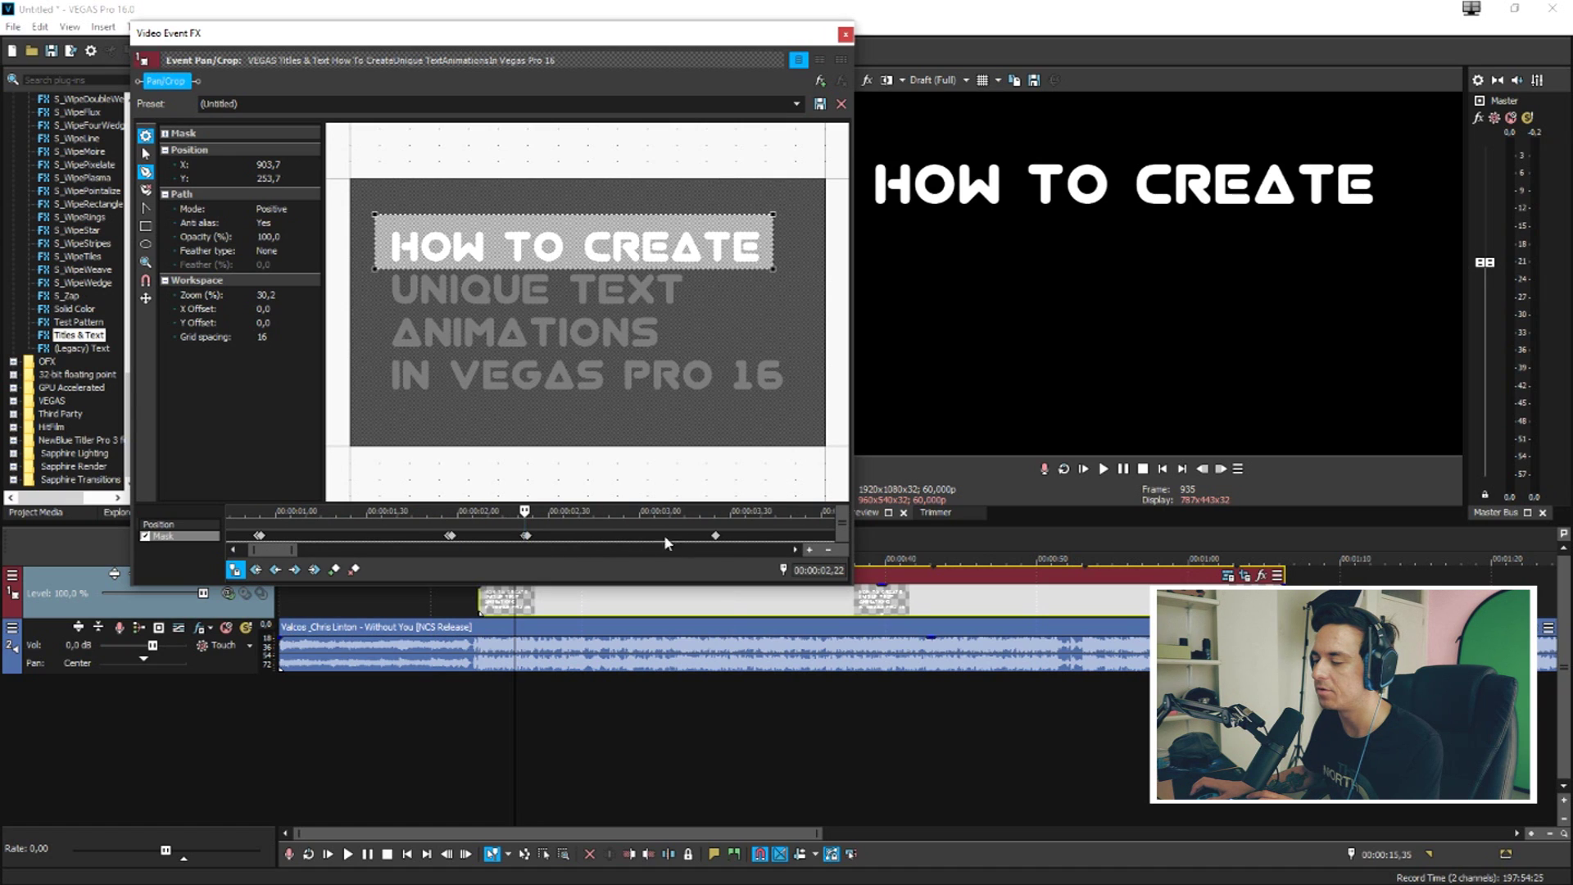
Go to the mask keyframe following the "UNIQUE" one and play the masked title to review the word-by-word reveal.
left_click(712, 534)
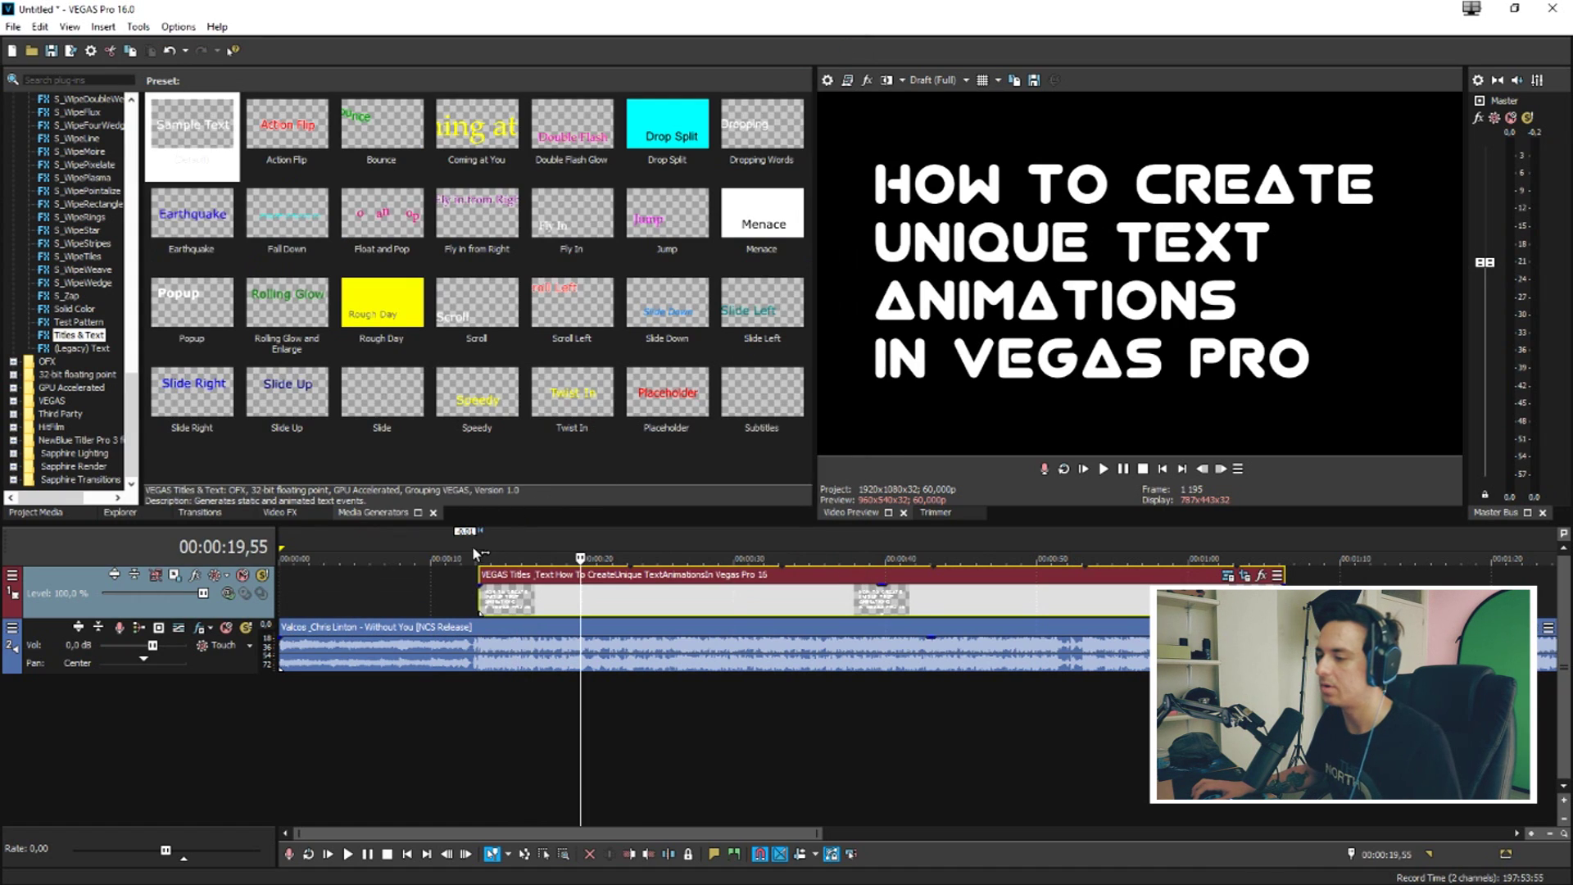
key("space")
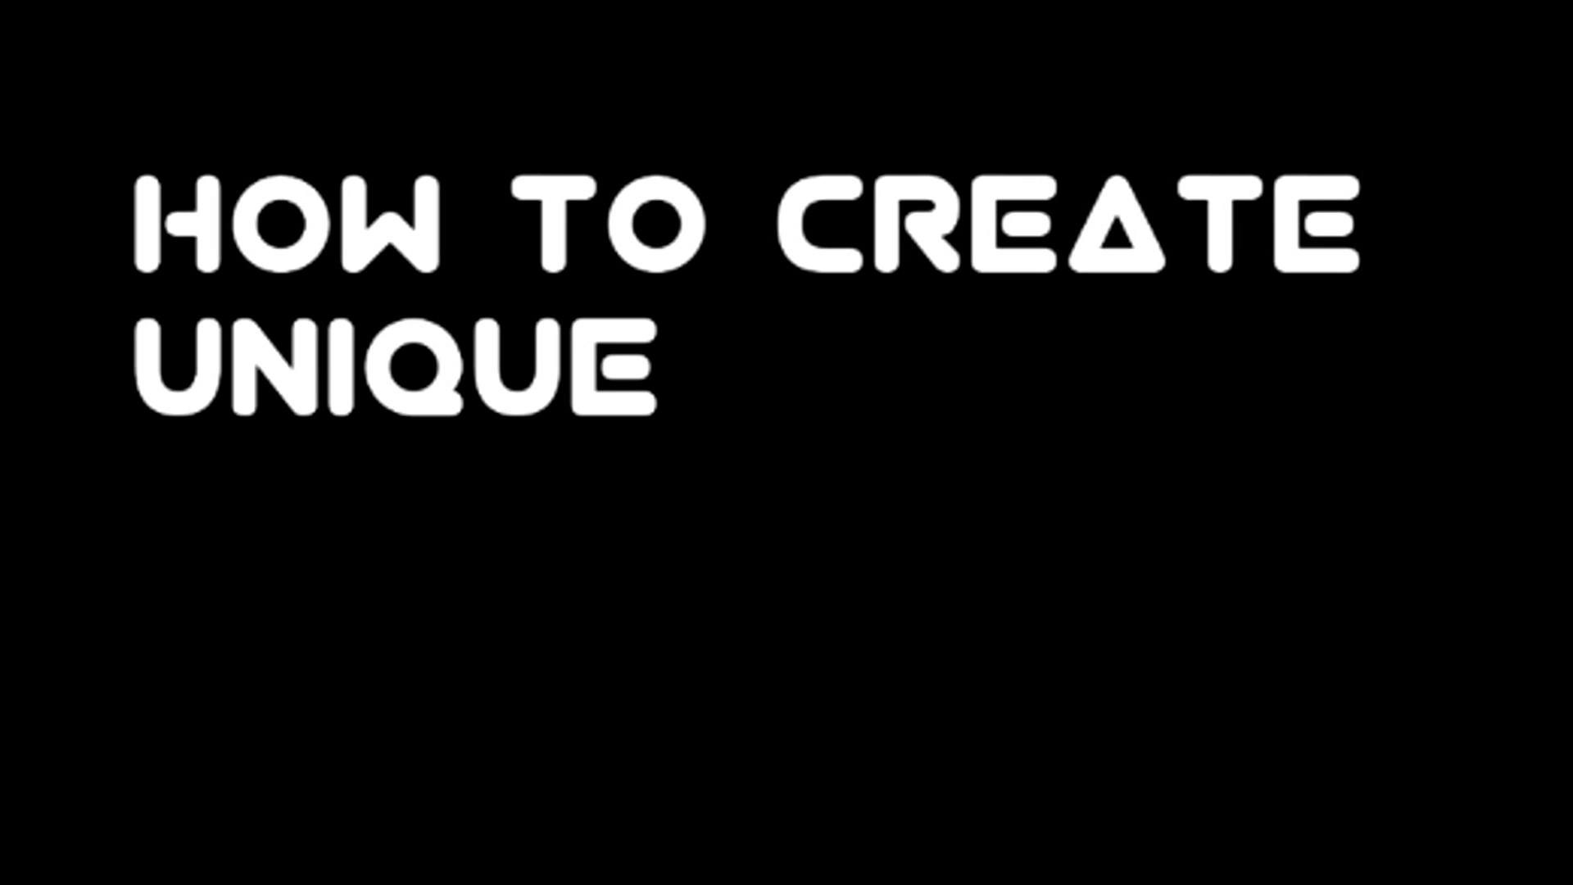